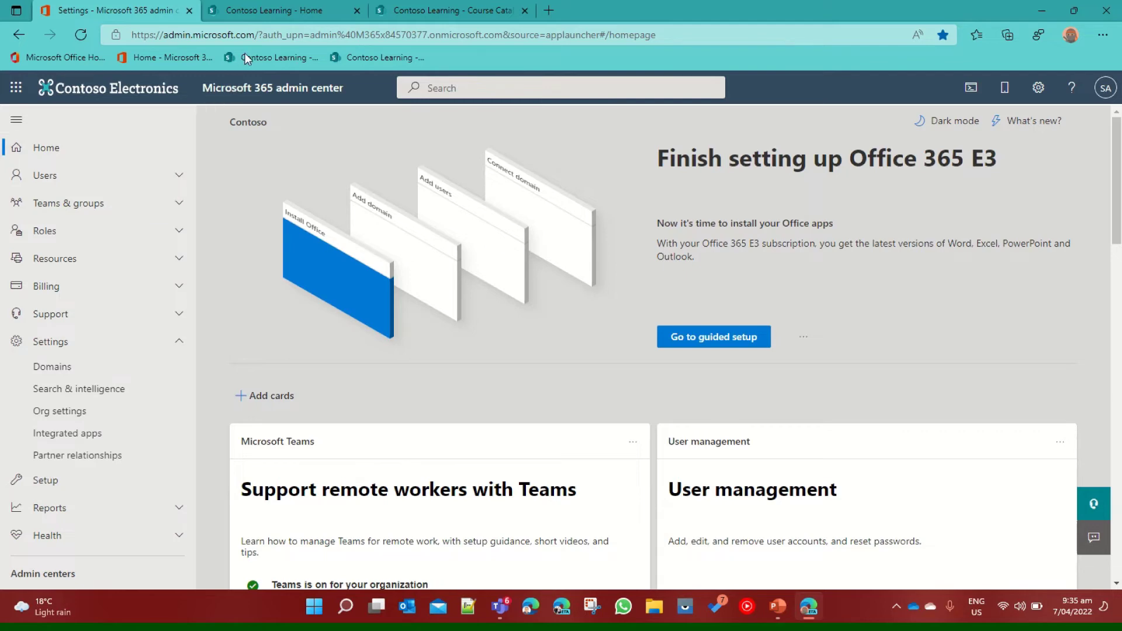
Step: Check the Contoso Learning site's web address, then return to the Microsoft 365 admin center home
click(266, 10)
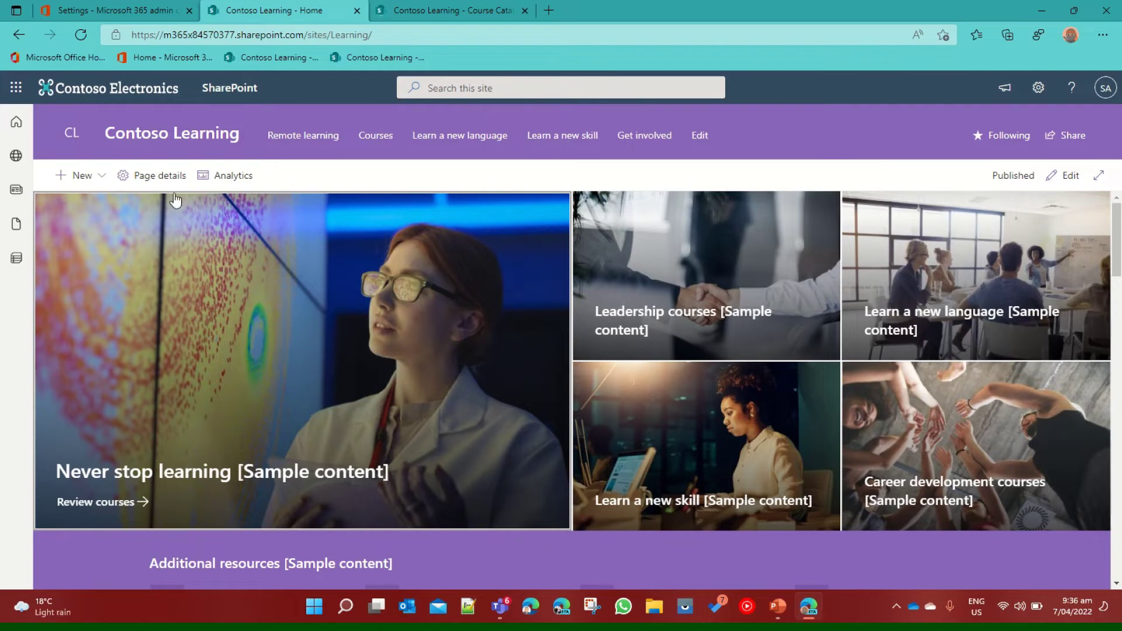
click(311, 37)
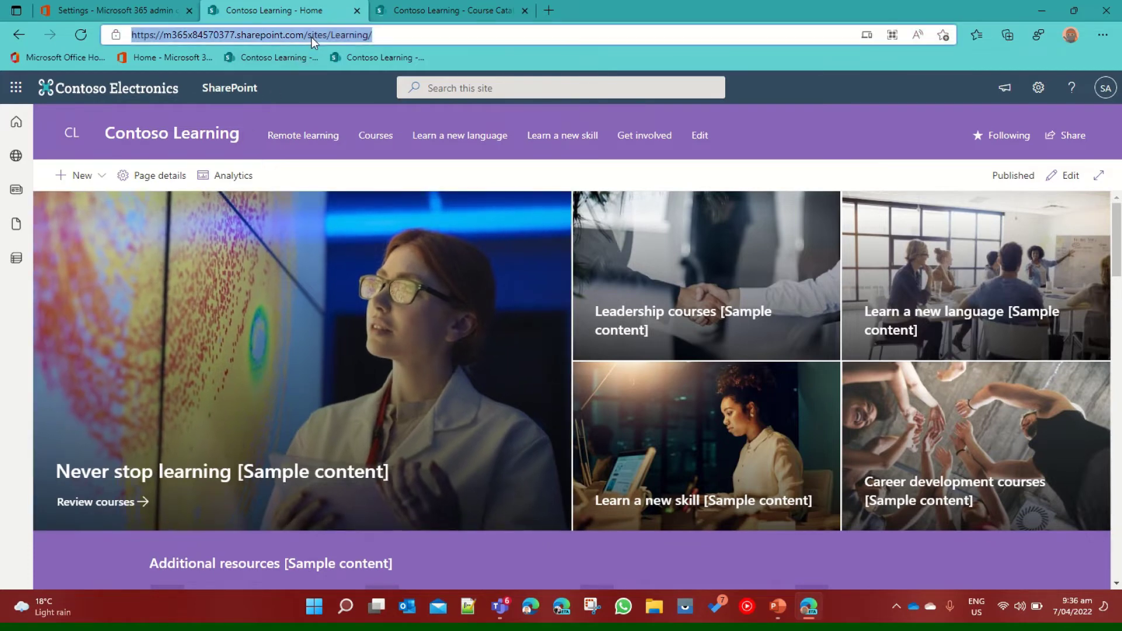
click(132, 14)
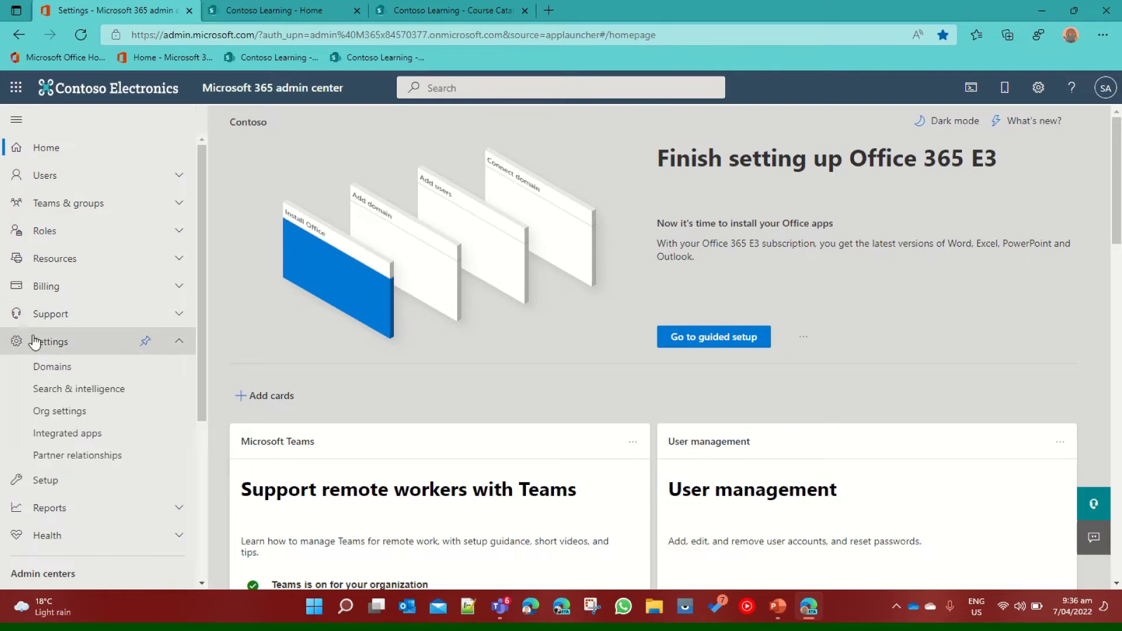
click(58, 412)
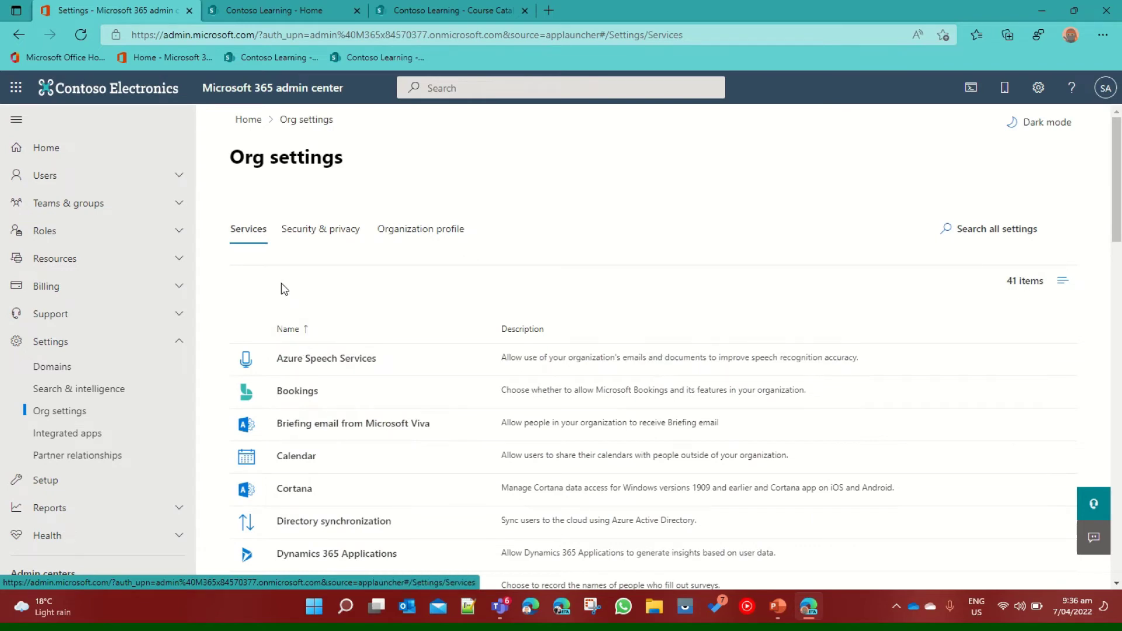
scroll(343, 387, down, 20)
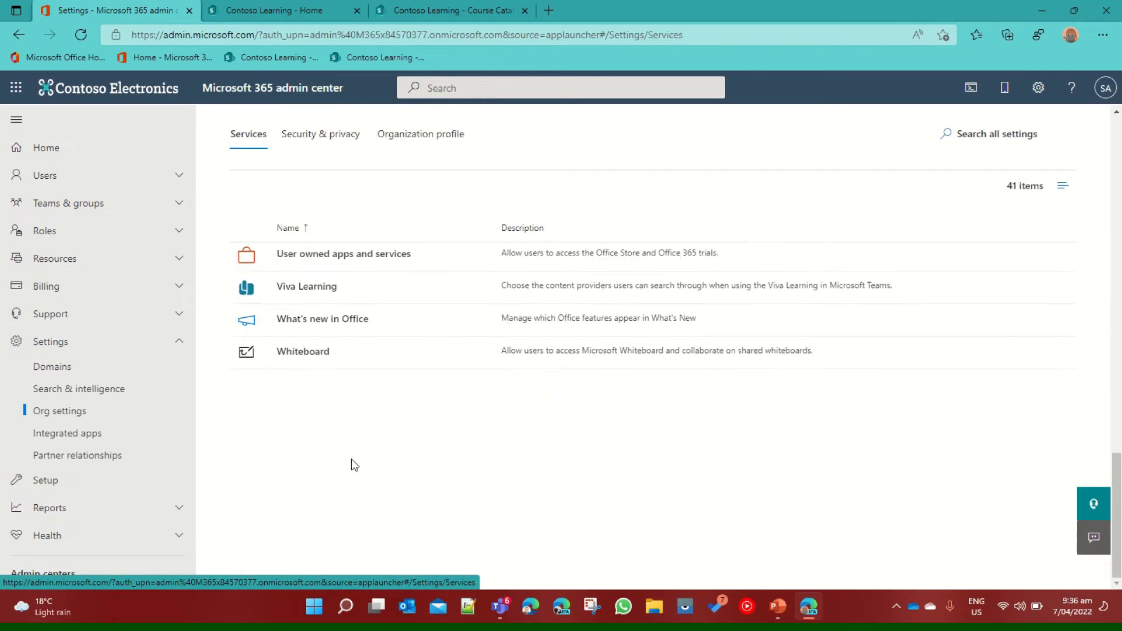
click(324, 288)
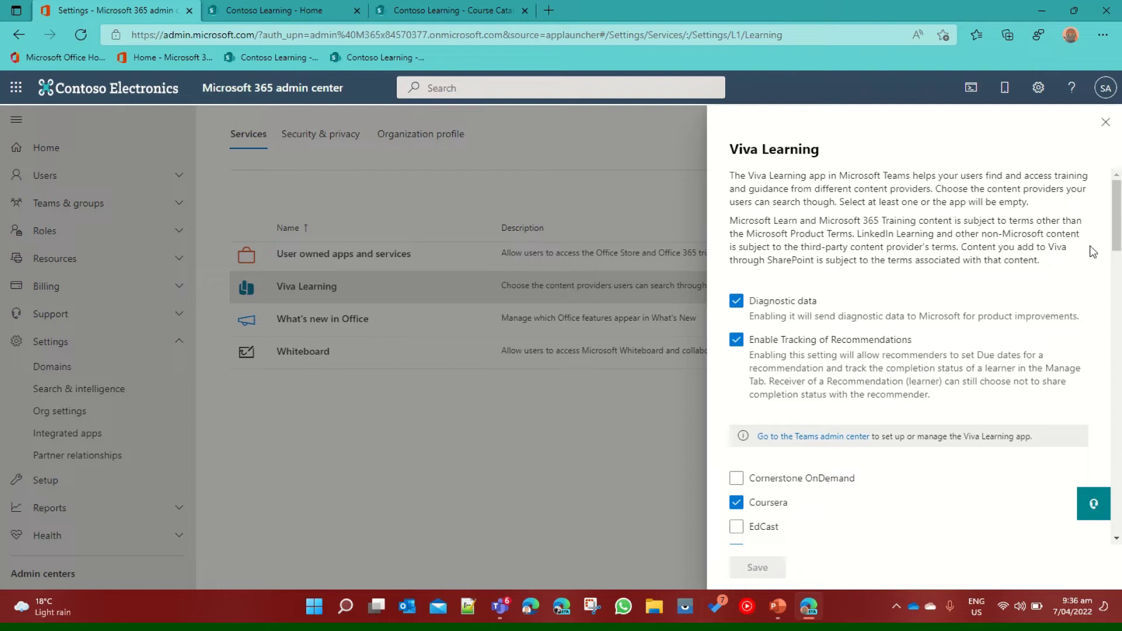
drag(1116, 219, 1098, 470)
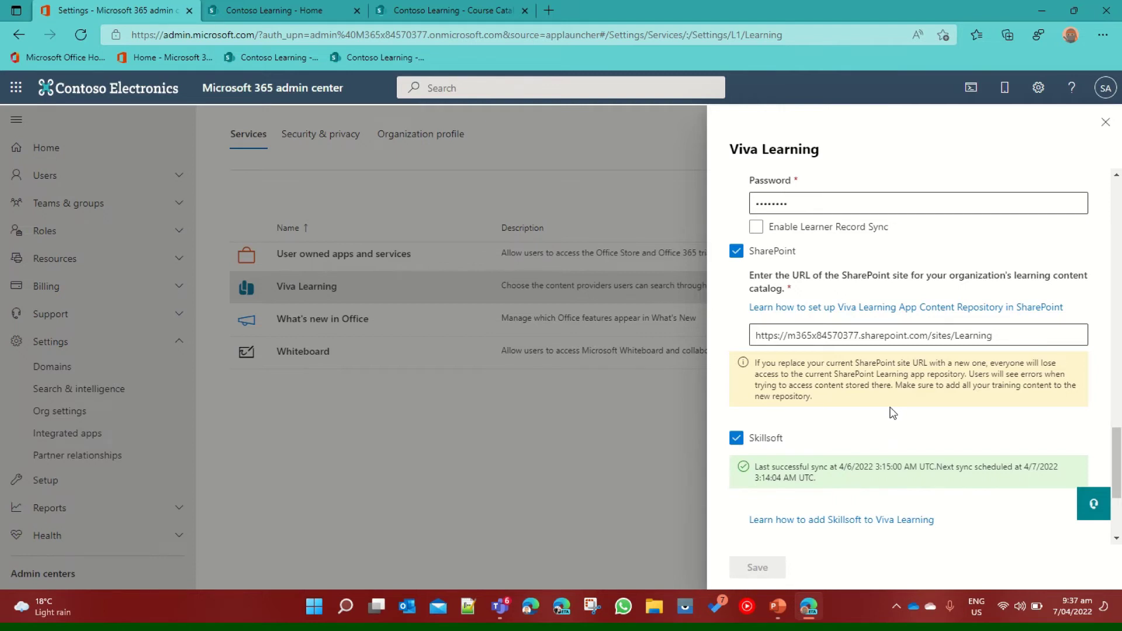
click(1104, 124)
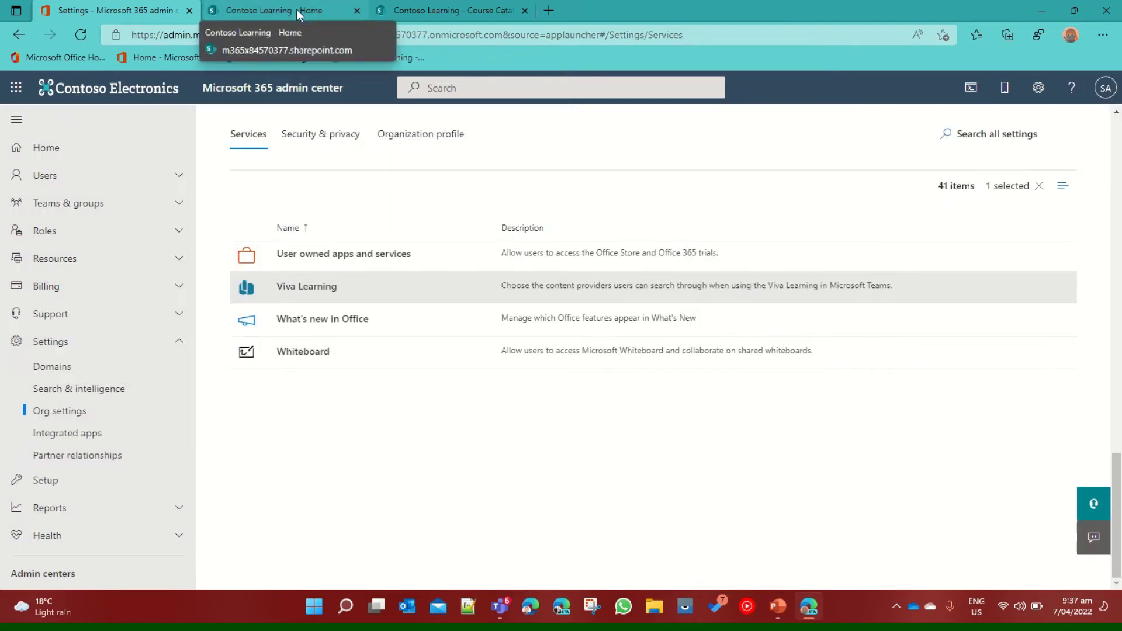
Step: On the Contoso Learning site, open Site contents from the settings gear
click(296, 9)
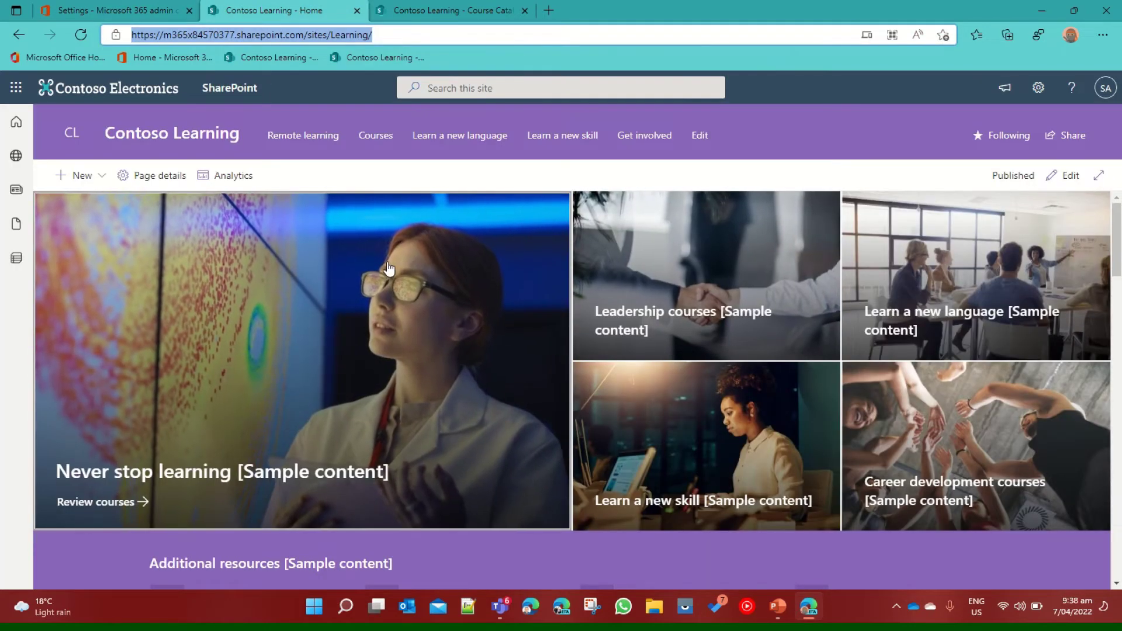
click(1038, 88)
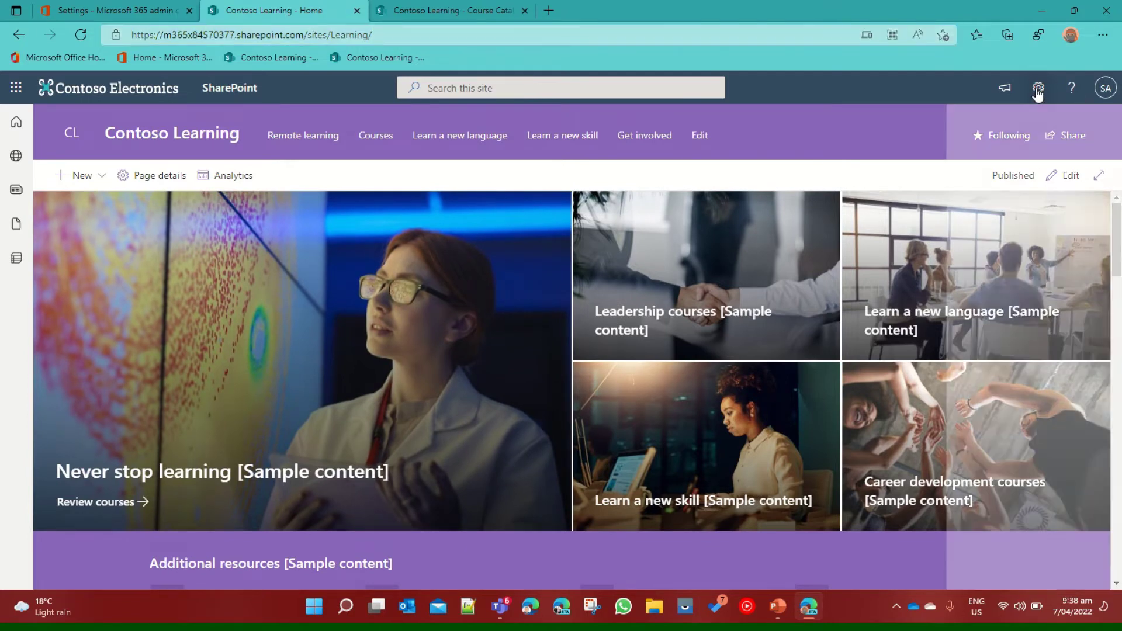
click(937, 217)
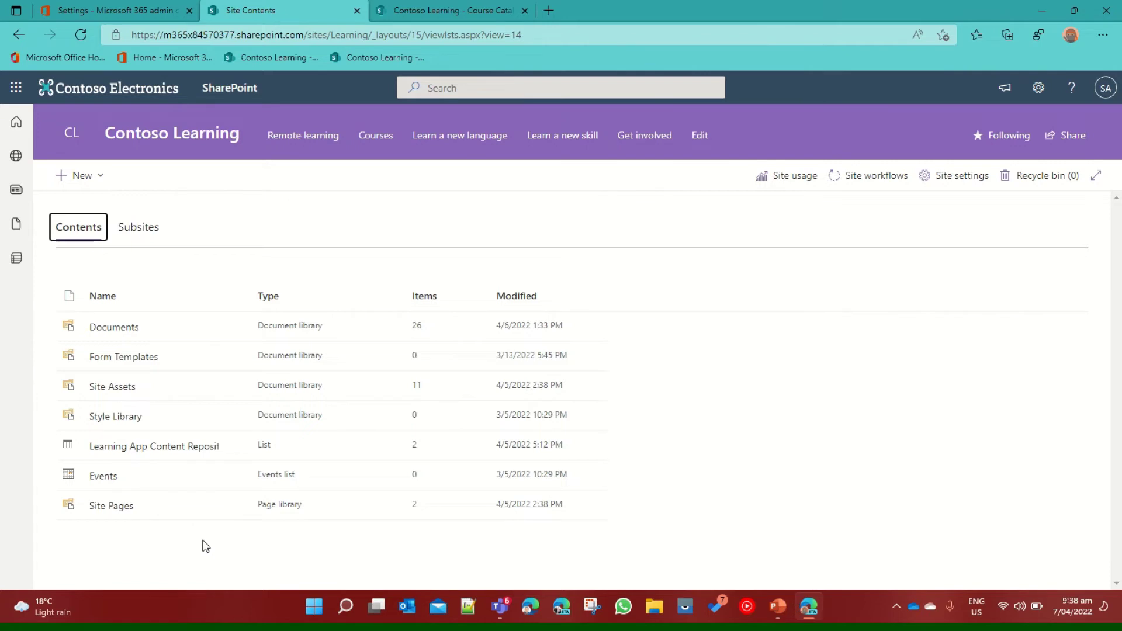
Step: Open the Course Catalog item in Learning App Content Repository and copy its Folder URL
click(153, 446)
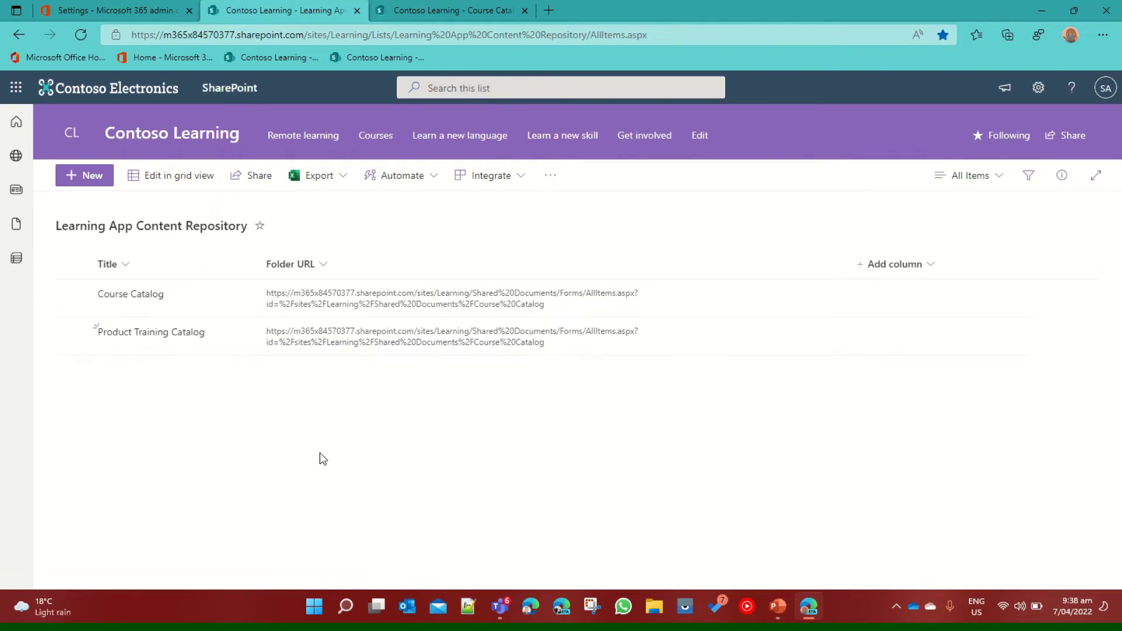
click(155, 296)
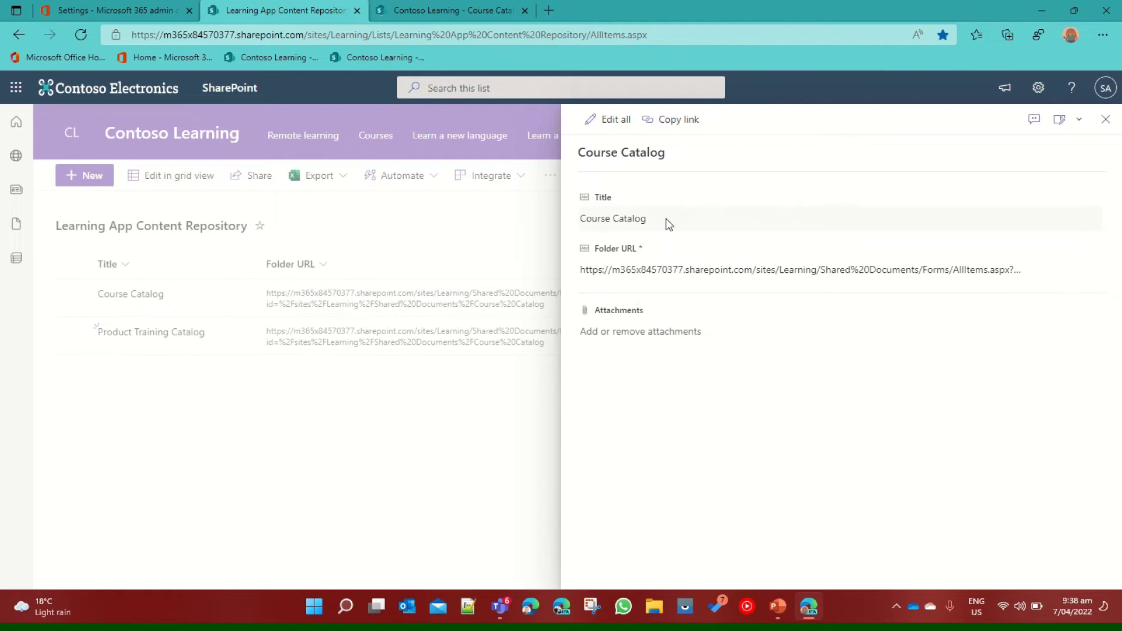
click(700, 266)
right_click(717, 269)
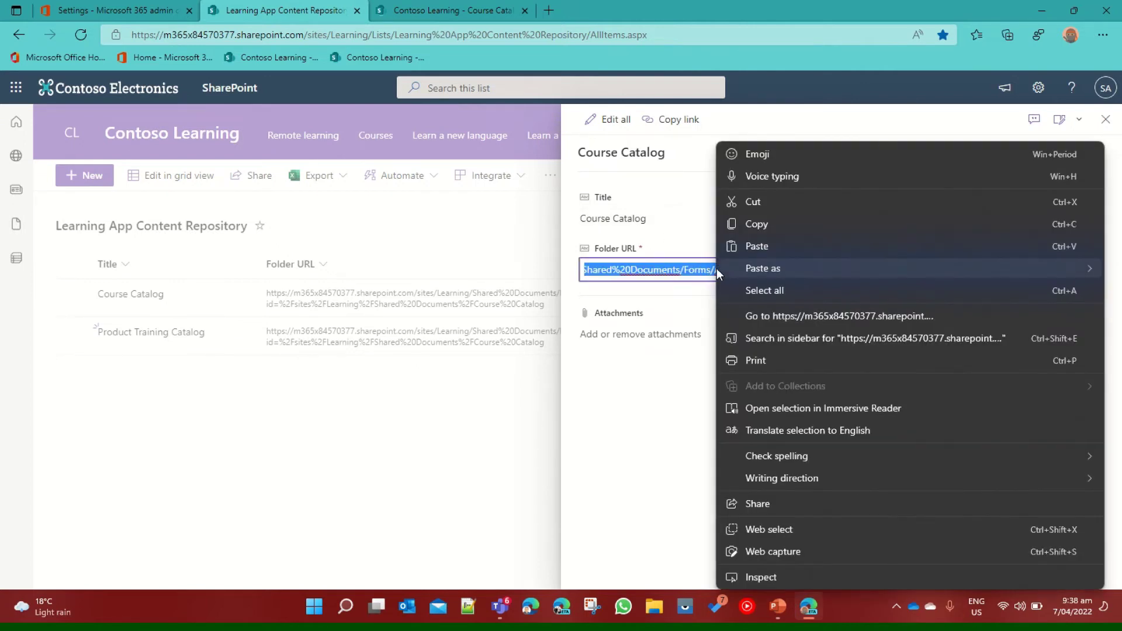
click(766, 224)
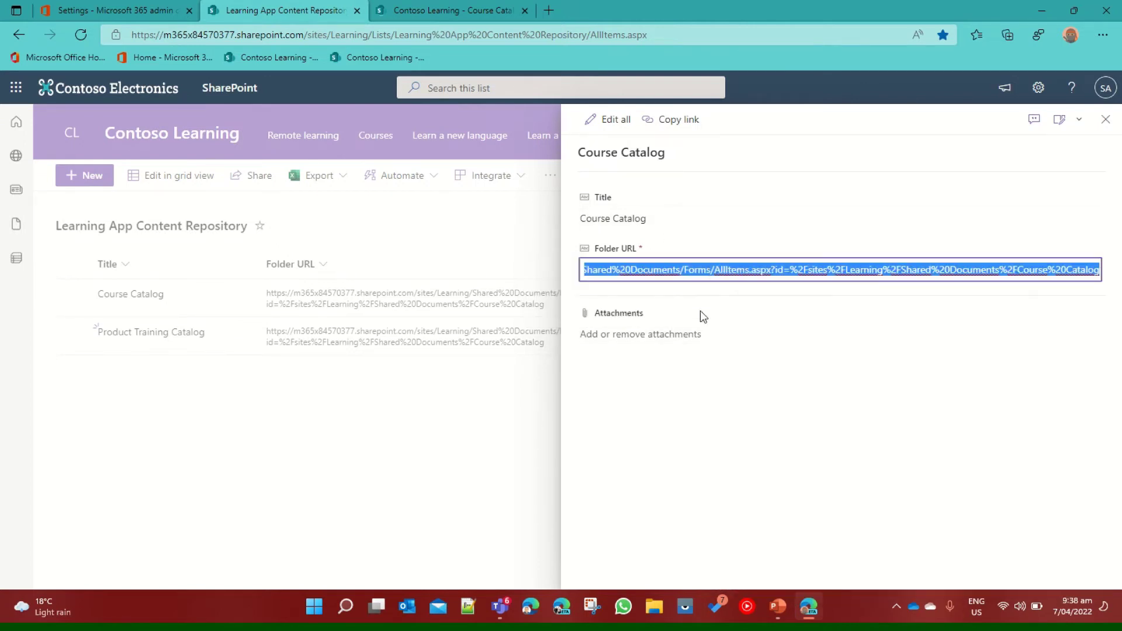
click(691, 366)
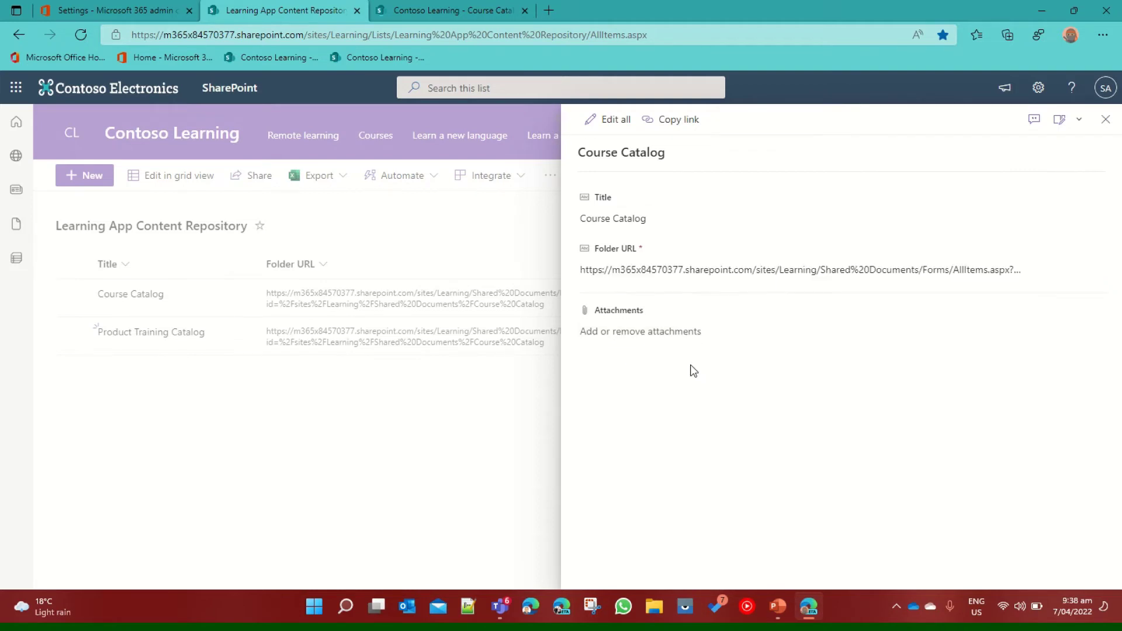
Step: Load the copied Course Catalog folder URL in the third browser tab
click(408, 14)
click(427, 33)
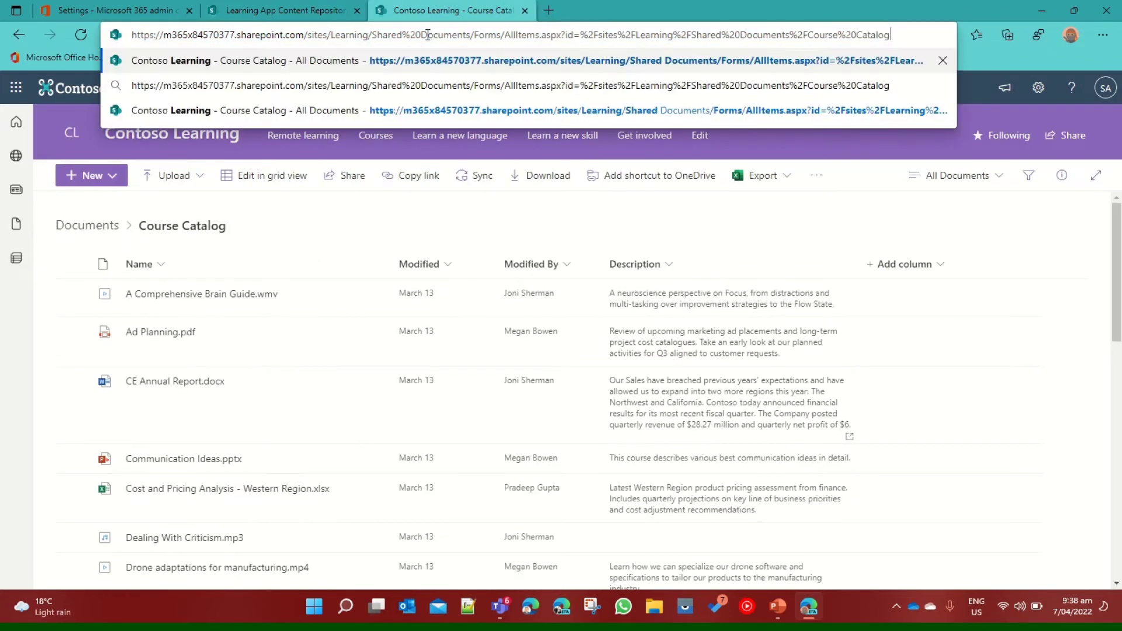
key(Return)
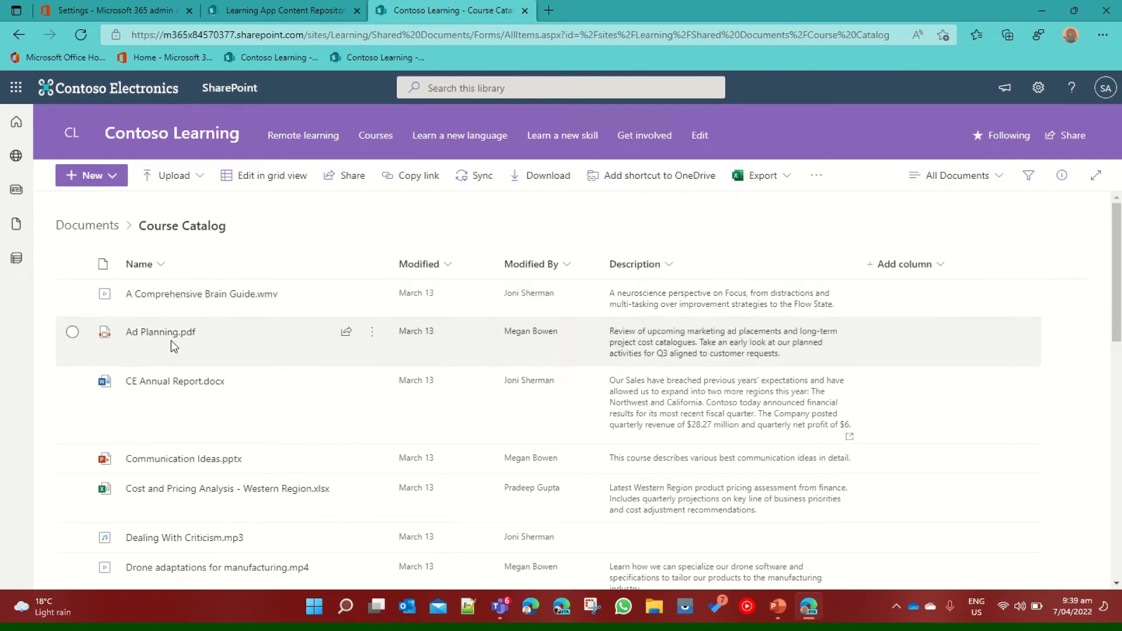
Step: Review the Course Catalog folder's learning files, then close that tab
scroll(273, 348, down, 3)
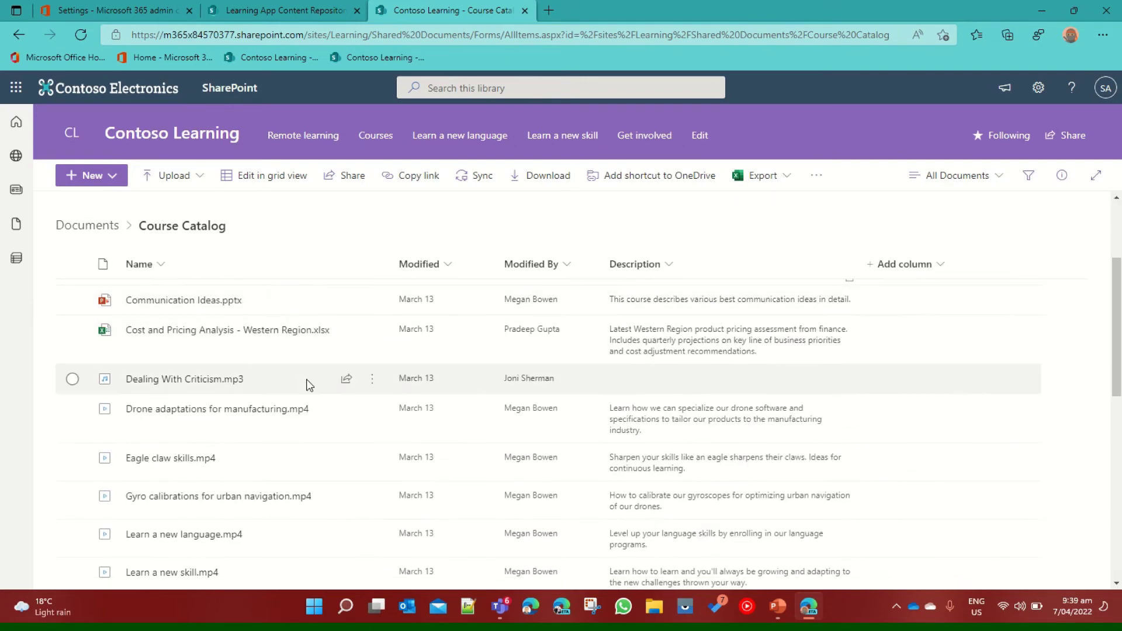
scroll(309, 426, down, 3)
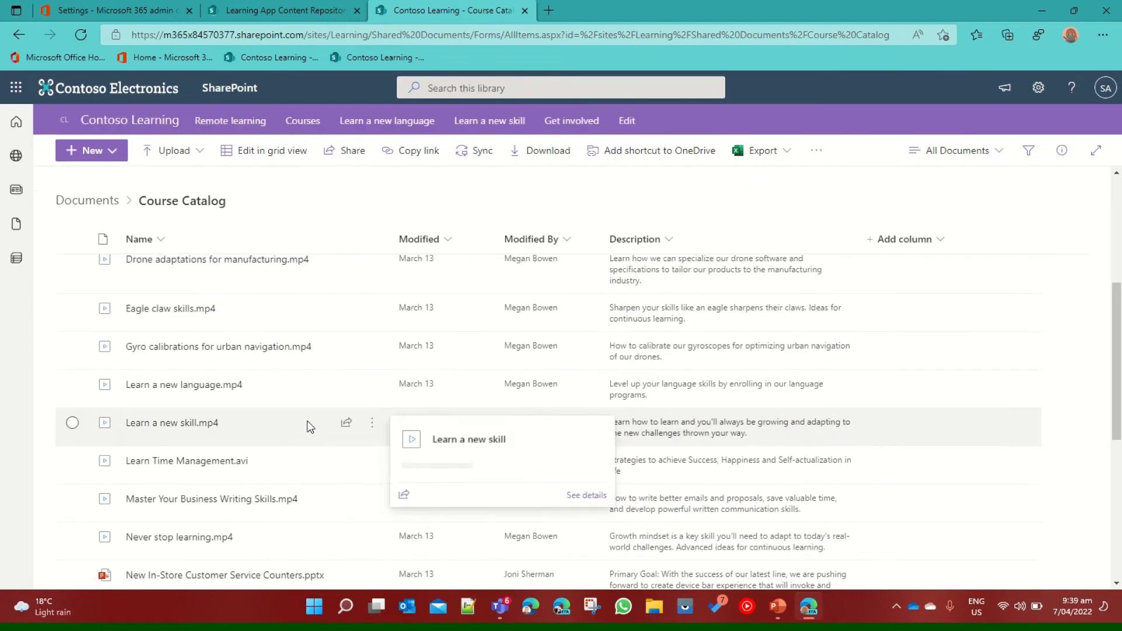
scroll(60, 468, down, 3)
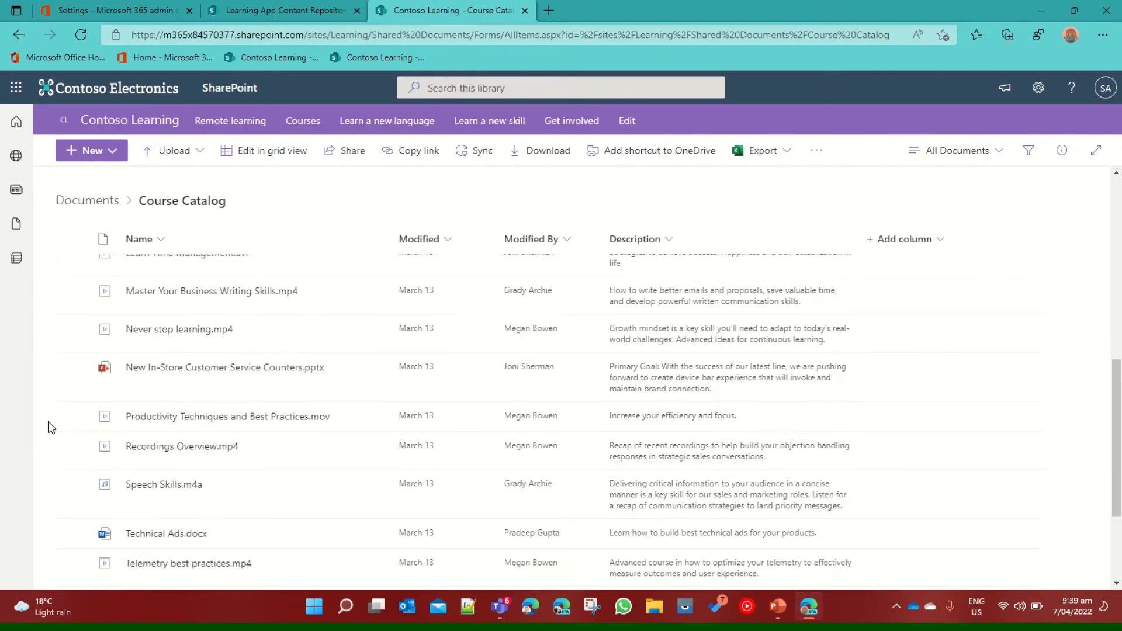
scroll(52, 410, down, 3)
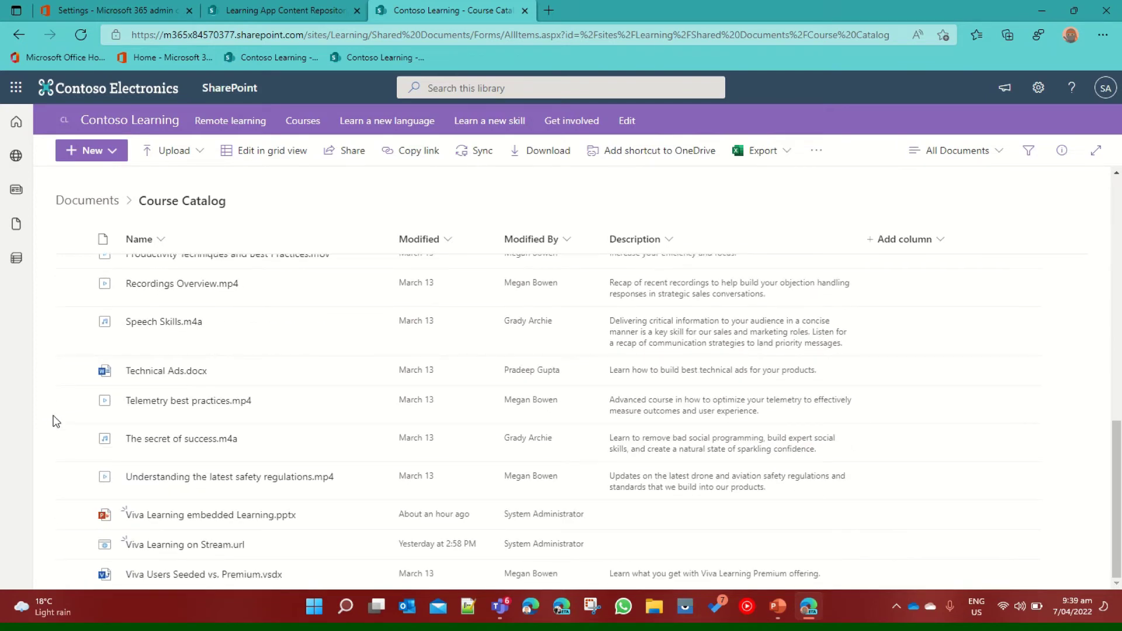
scroll(57, 420, up, 15)
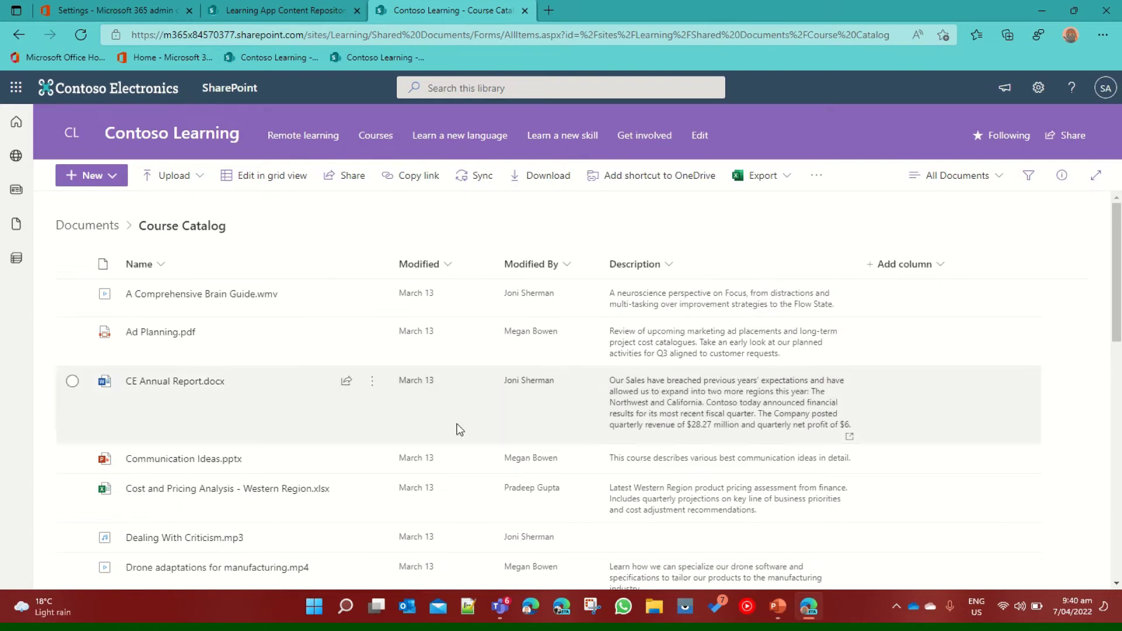
click(529, 12)
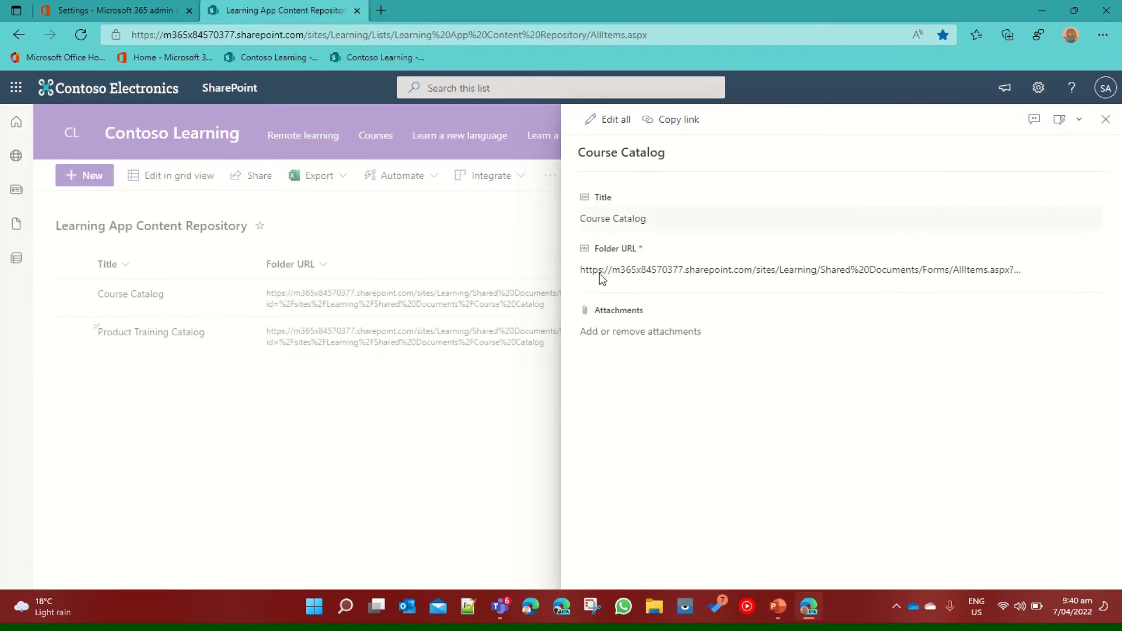
Step: Close the Course Catalog item details panel
click(1105, 119)
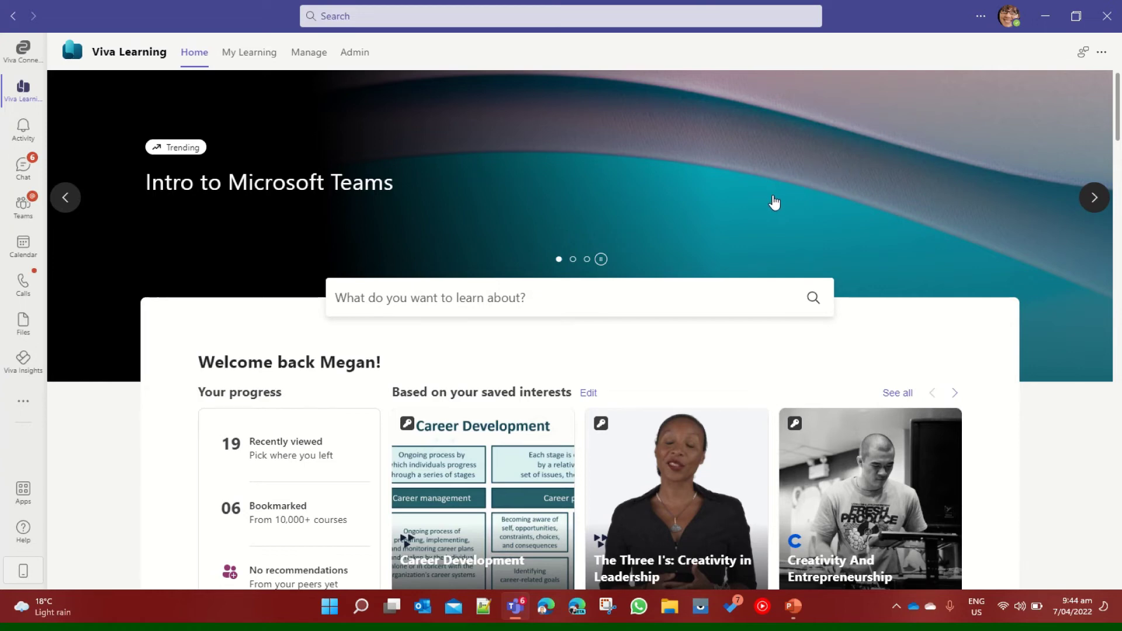
Step: Open the Intro to Microsoft Teams course from the top of Viva Learning Home, then go back
scroll(457, 337, down, 2)
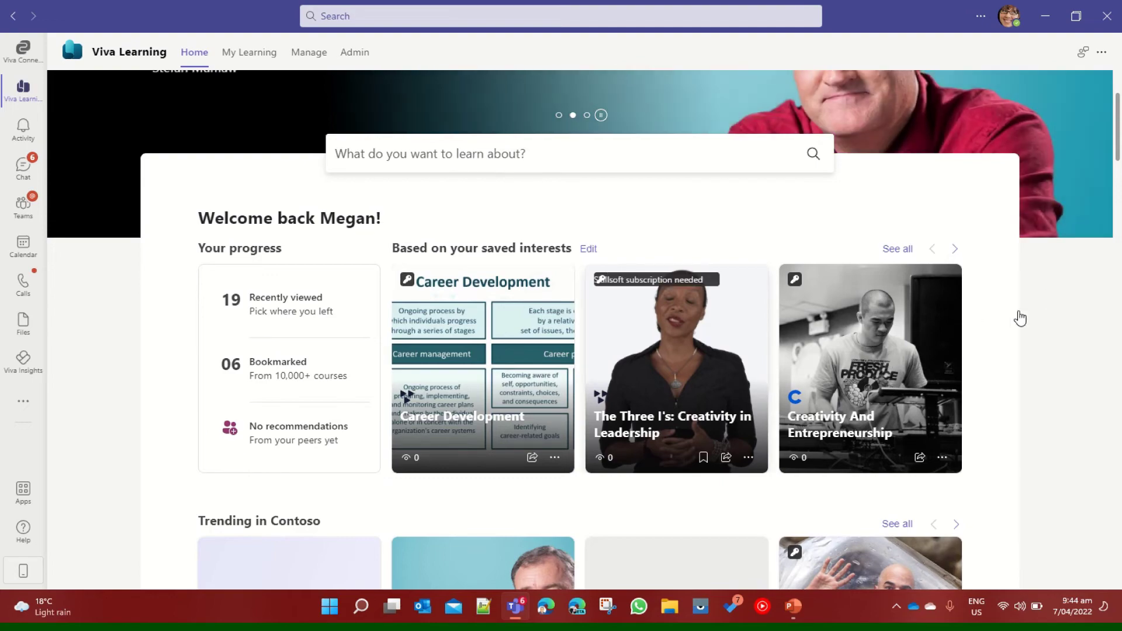
scroll(1022, 321, down, 15)
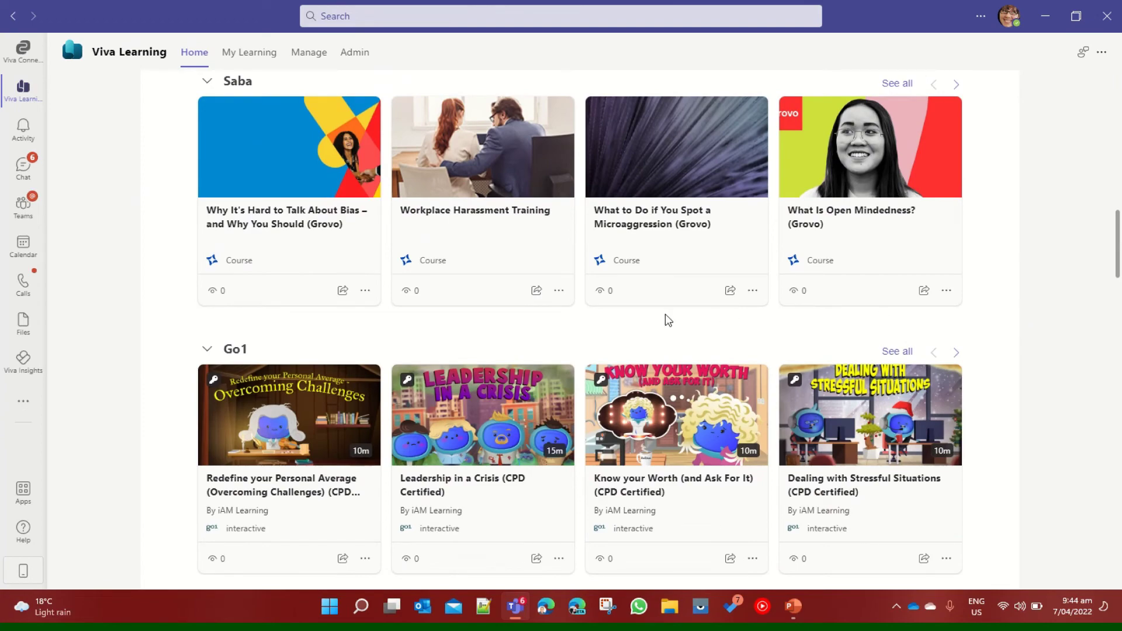
scroll(602, 339, up, 1)
scroll(597, 339, up, 10)
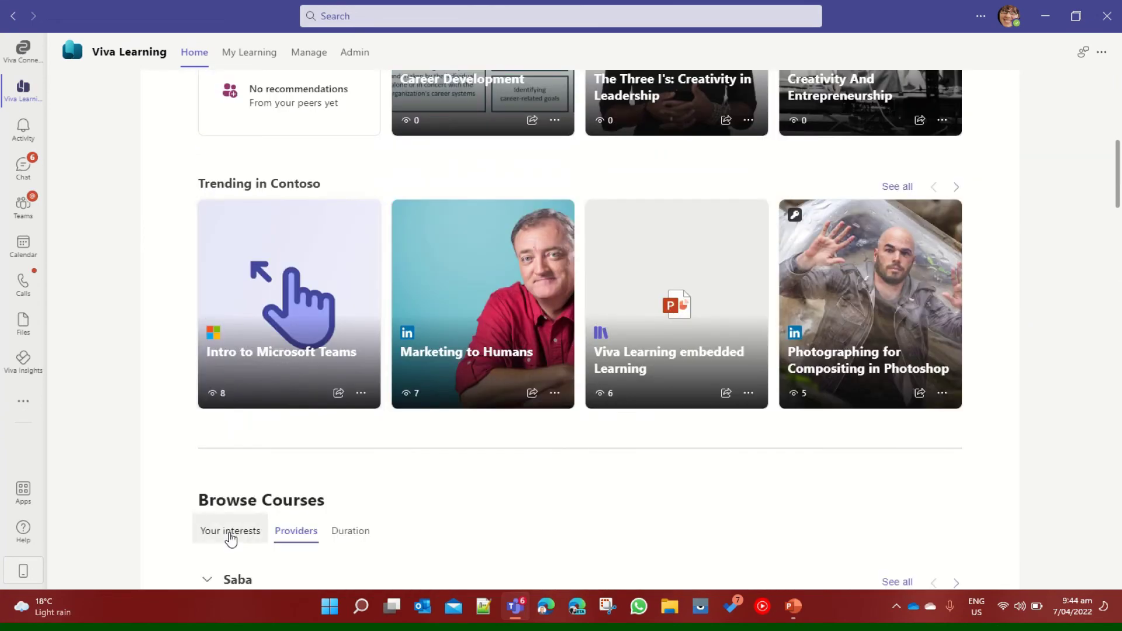
scroll(443, 391, up, 5)
scroll(454, 270, up, 2)
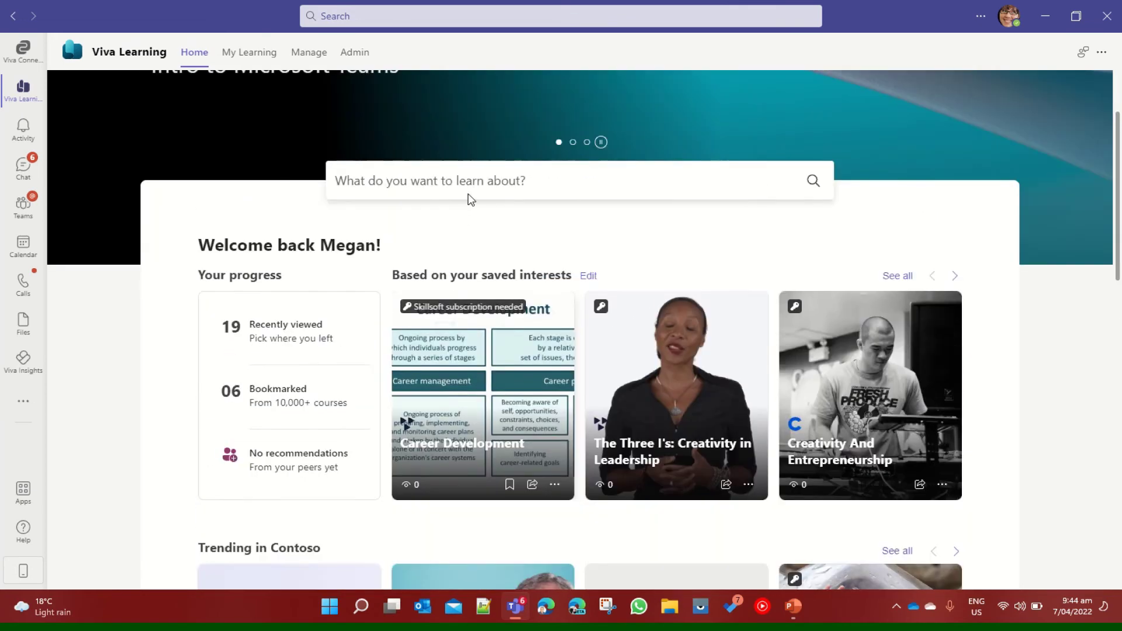
click(476, 193)
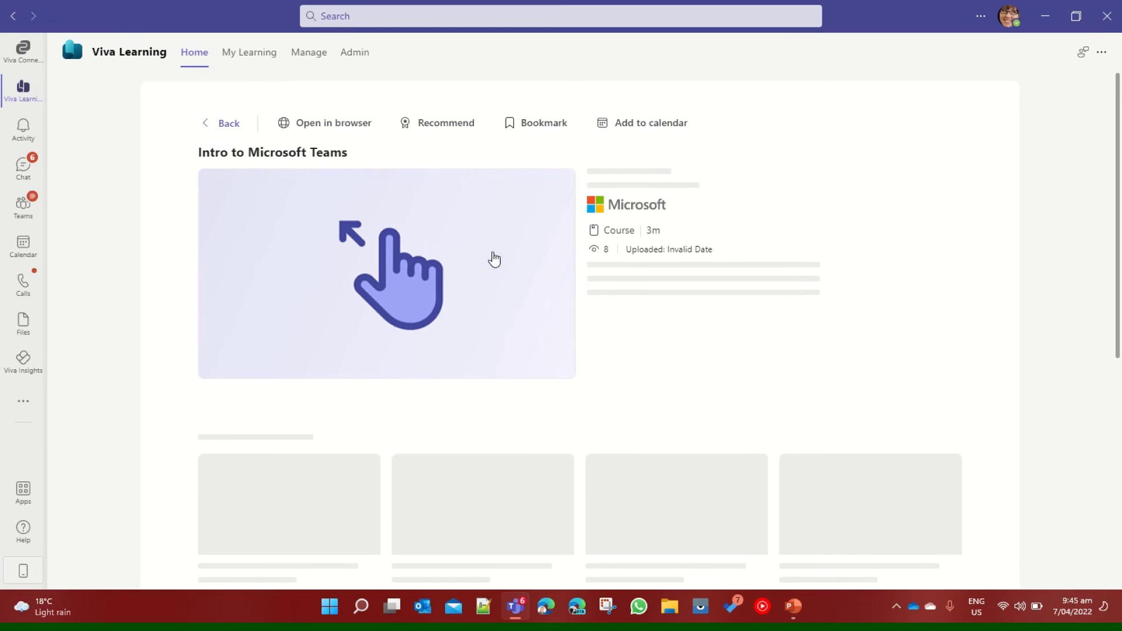
click(225, 122)
Step: Search Viva Learning for 'safety' and tick Contoso in the Providers filter
click(459, 299)
text(safet)
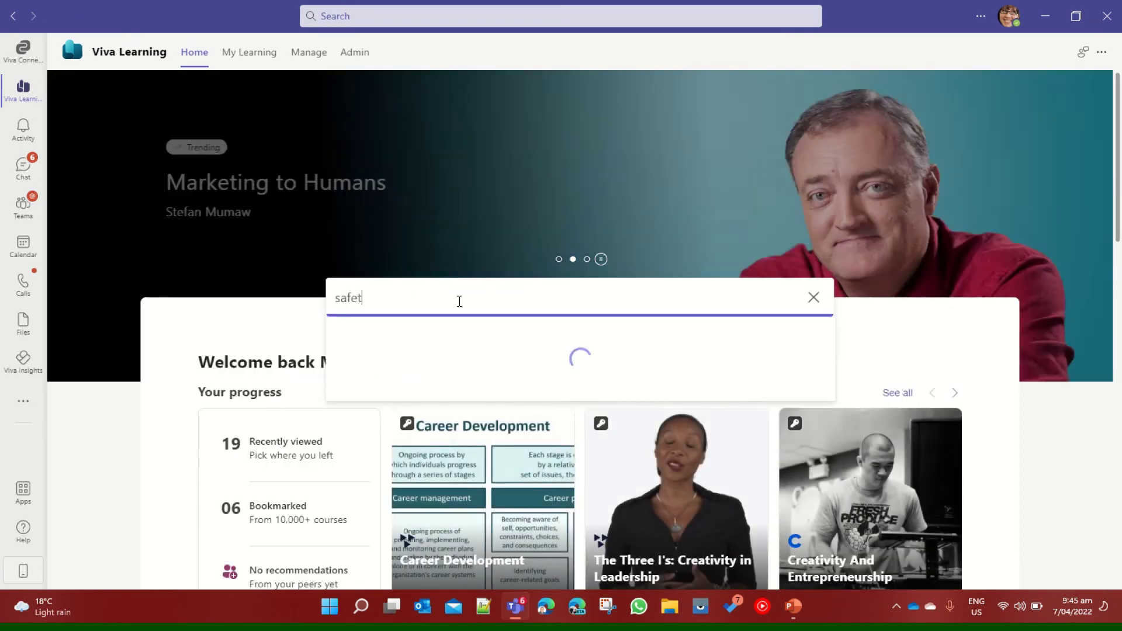
text(y)
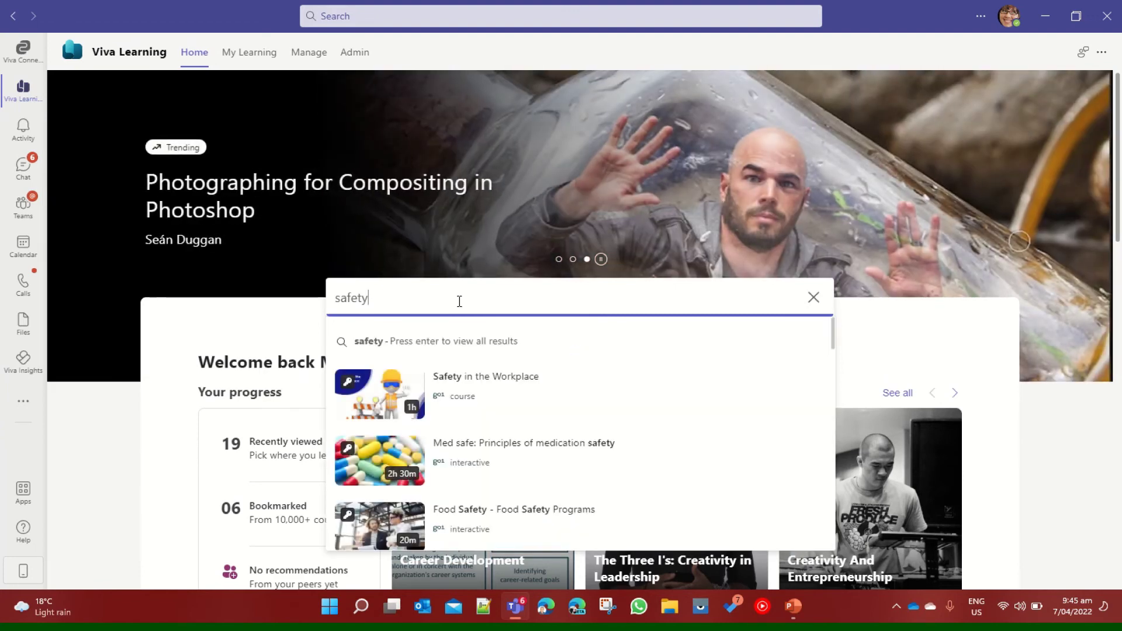
key(Return)
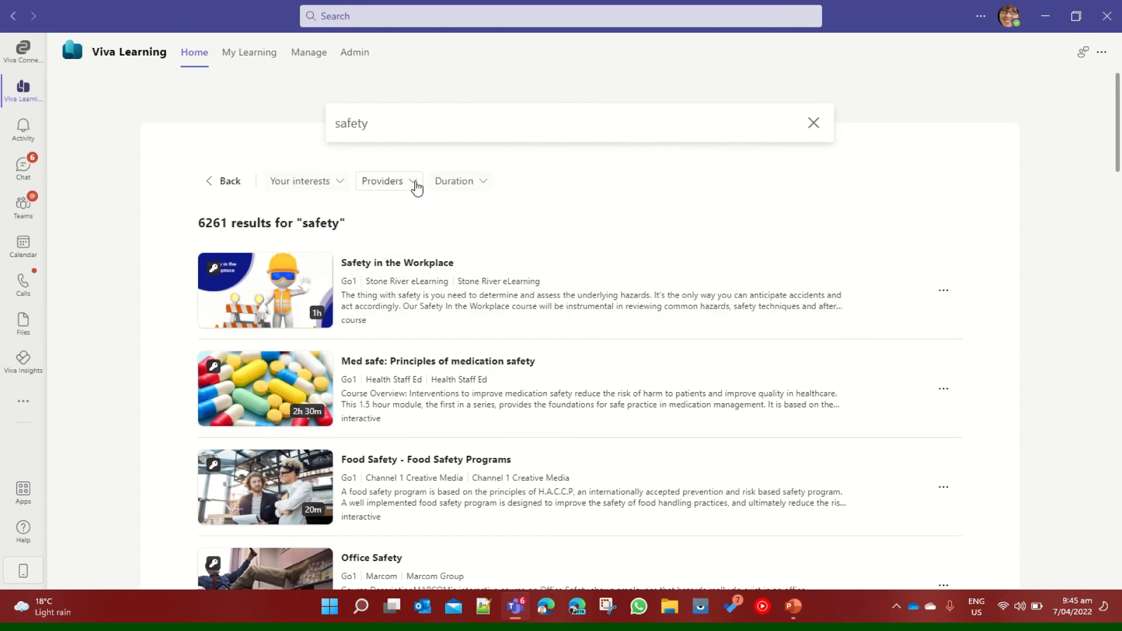
click(415, 183)
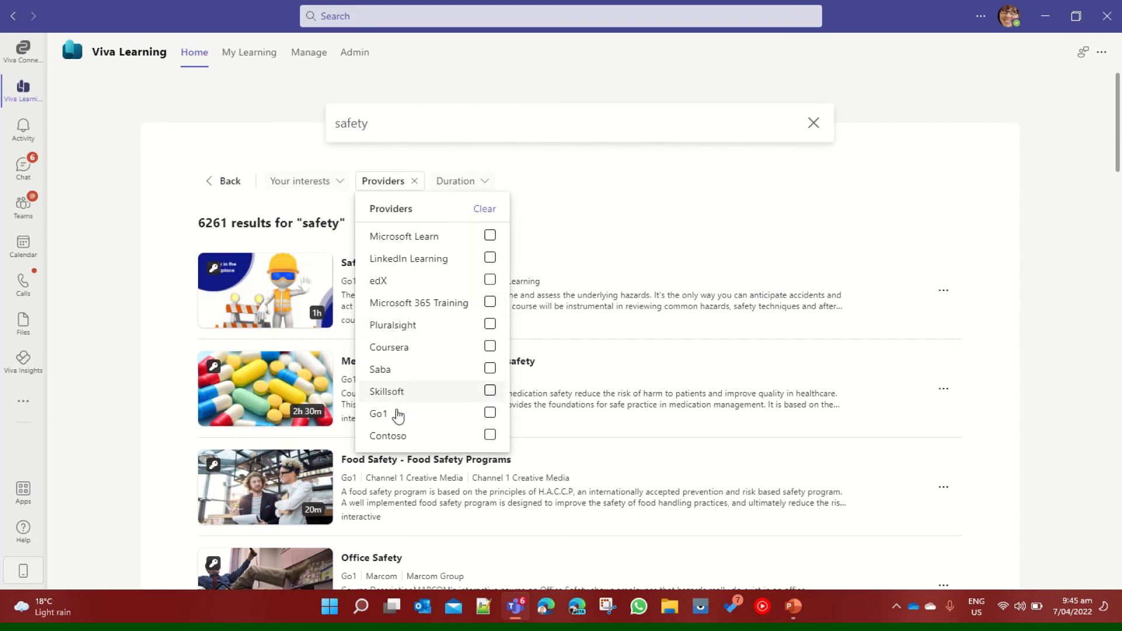
click(390, 439)
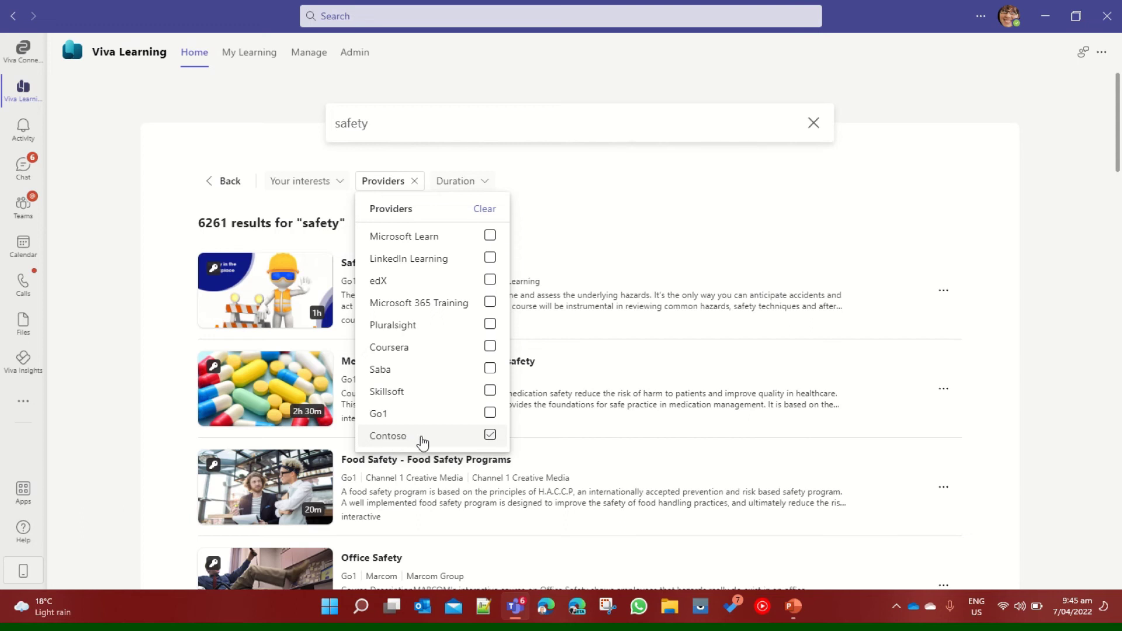
Step: Apply the Contoso filter and open the 'Understanding the latest safety regulations' result
click(490, 435)
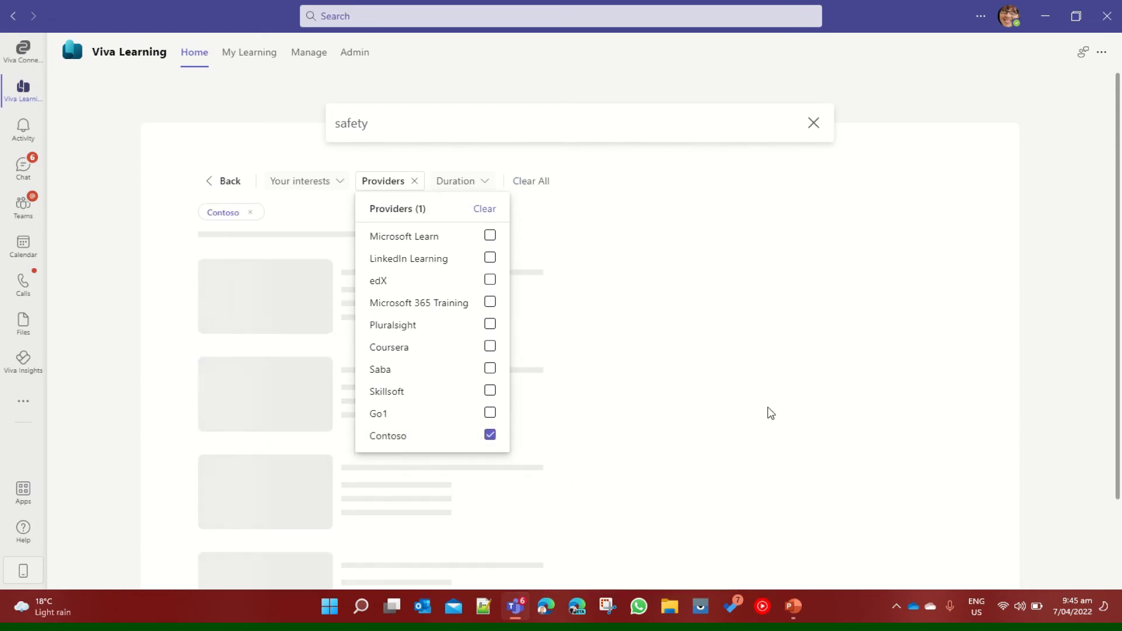
click(776, 437)
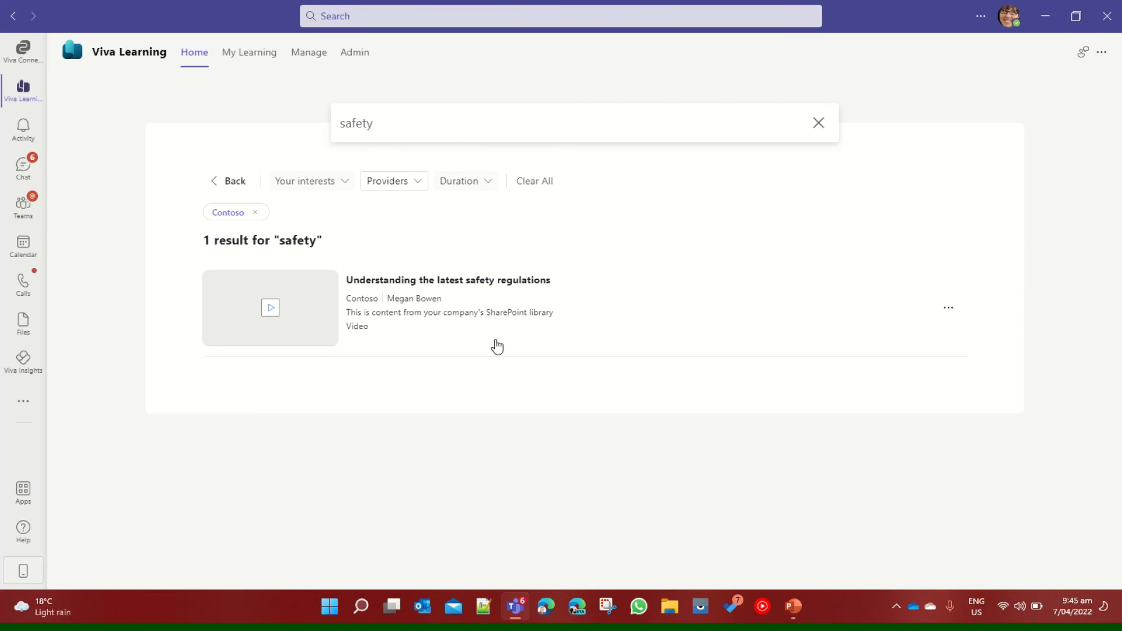
click(299, 300)
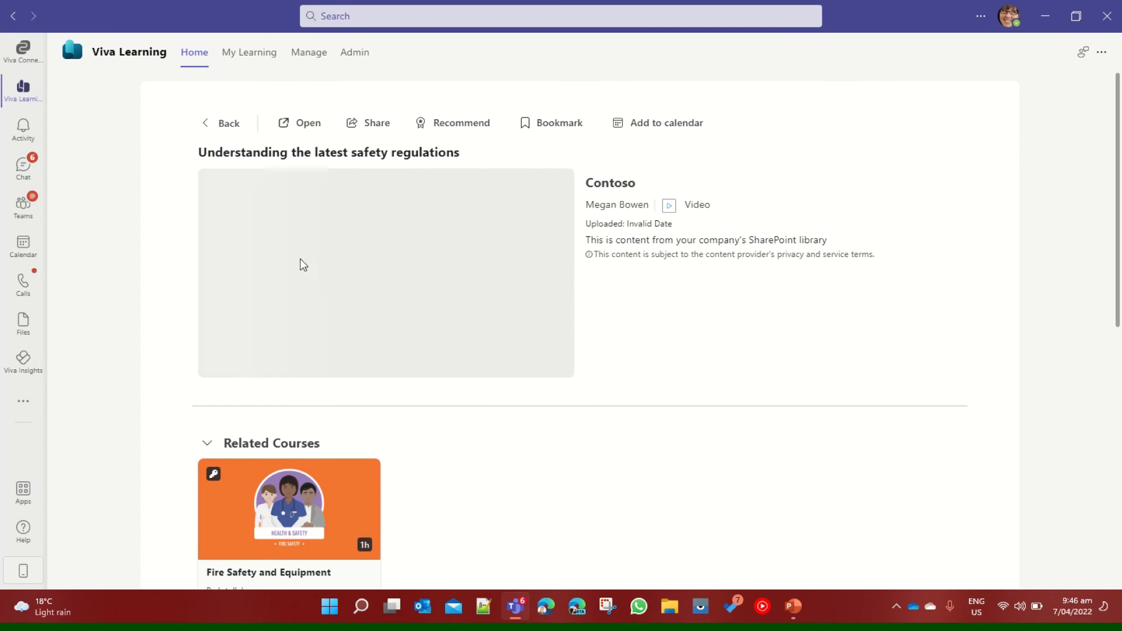
Step: Play the safety regulations video, close the player, and return to the Contoso-filtered results
click(309, 123)
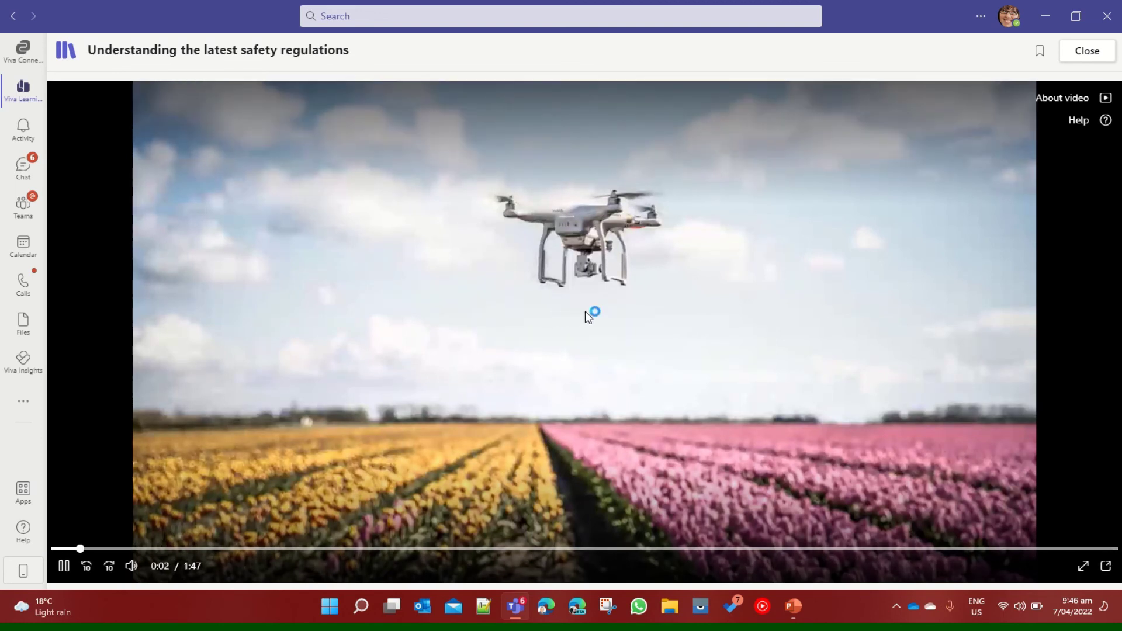
click(1084, 59)
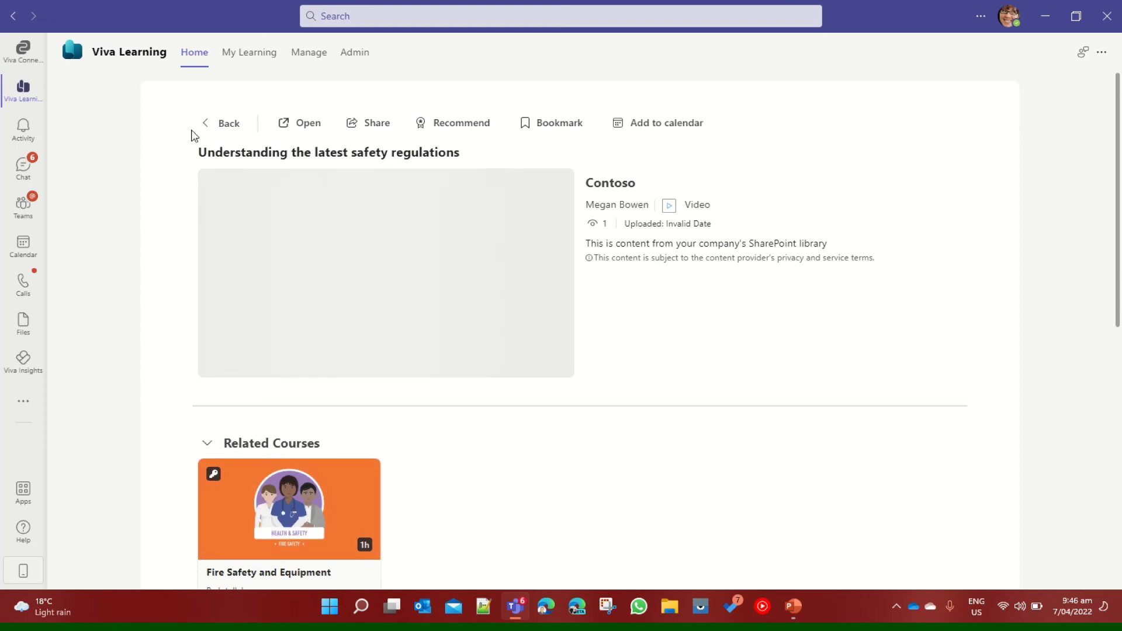
click(231, 122)
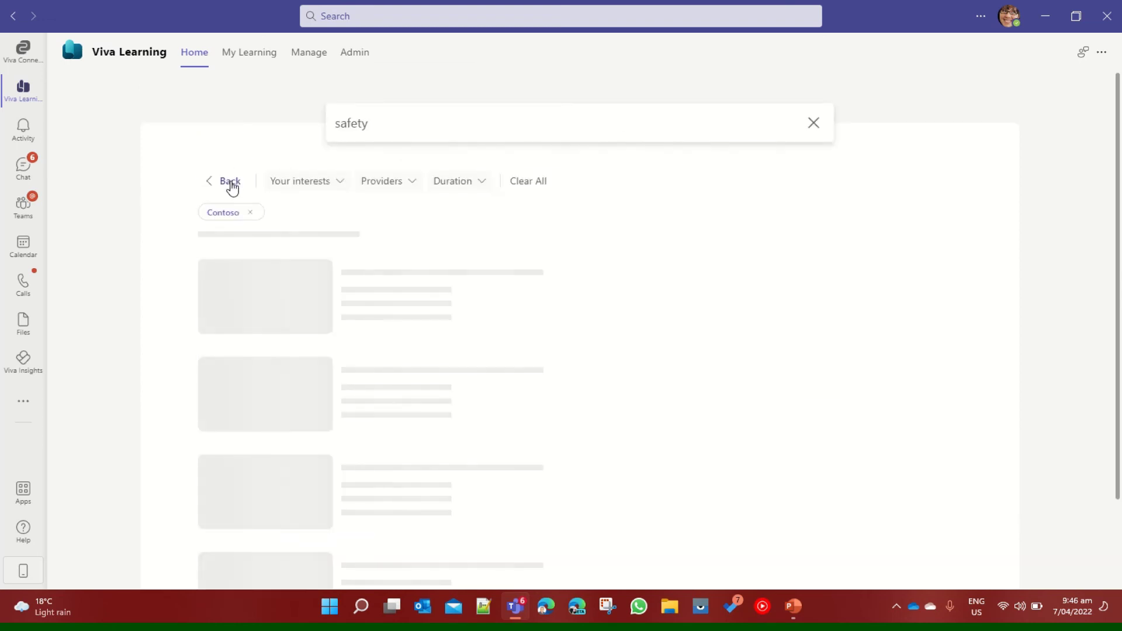
Step: From Home, browse courses by provider and show all 25 Contoso items
click(194, 69)
scroll(608, 323, down, 3)
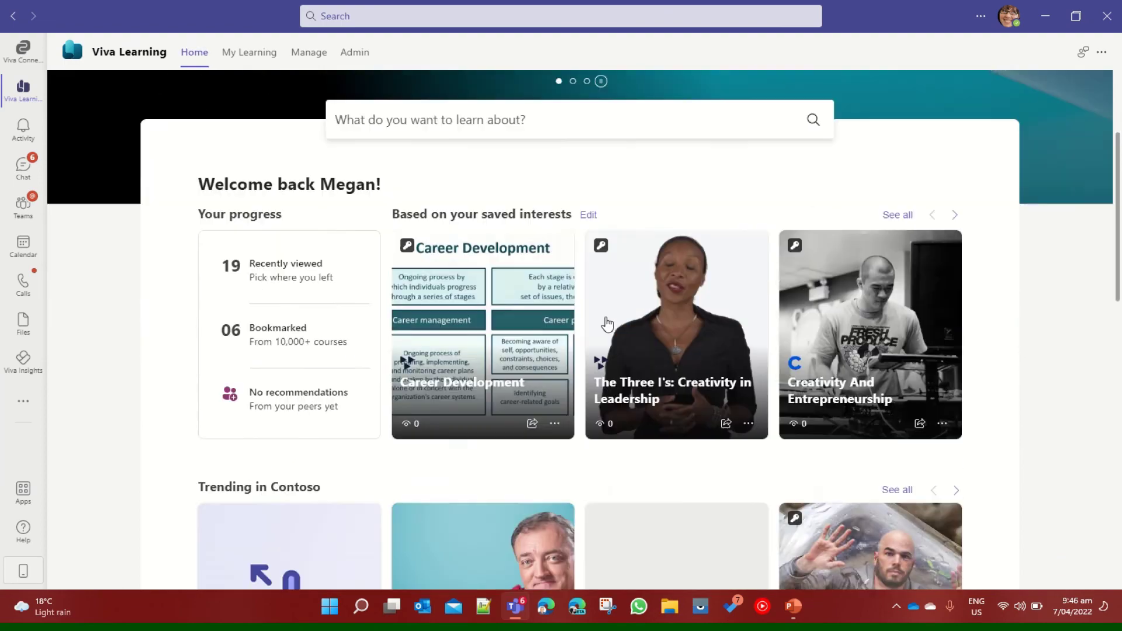
scroll(607, 324, down, 10)
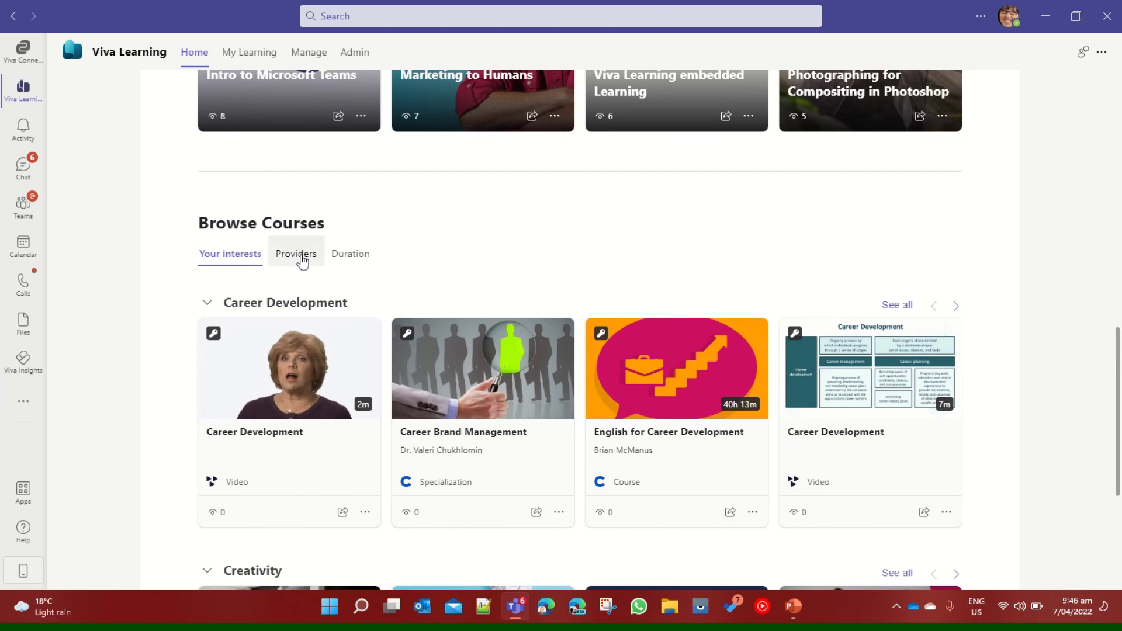
click(298, 255)
scroll(169, 334, down, 4)
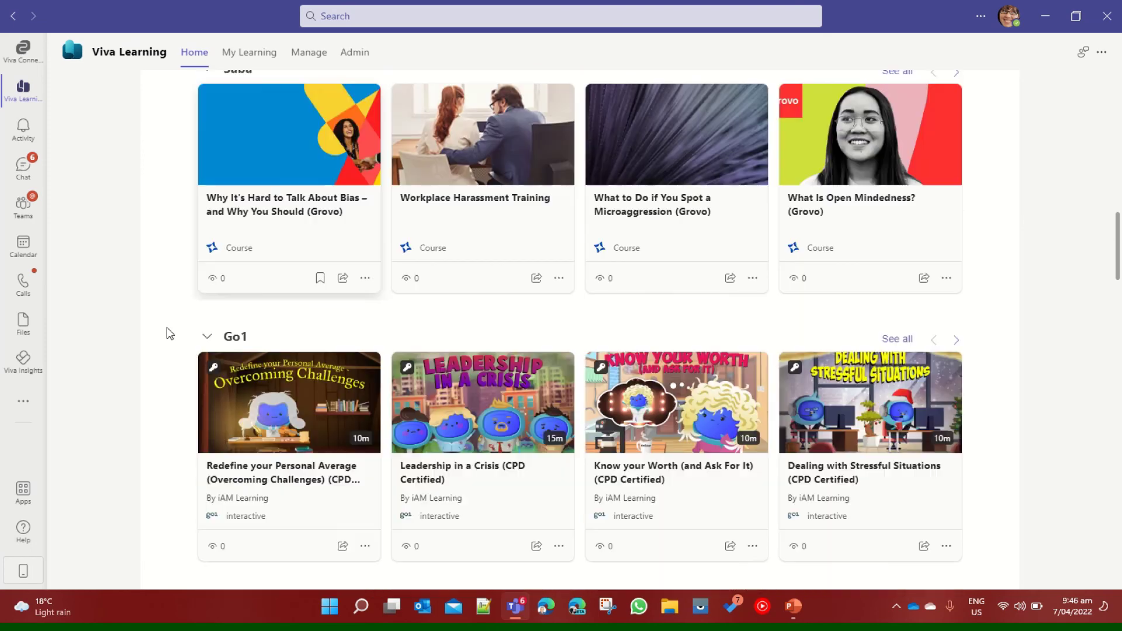
scroll(169, 334, down, 10)
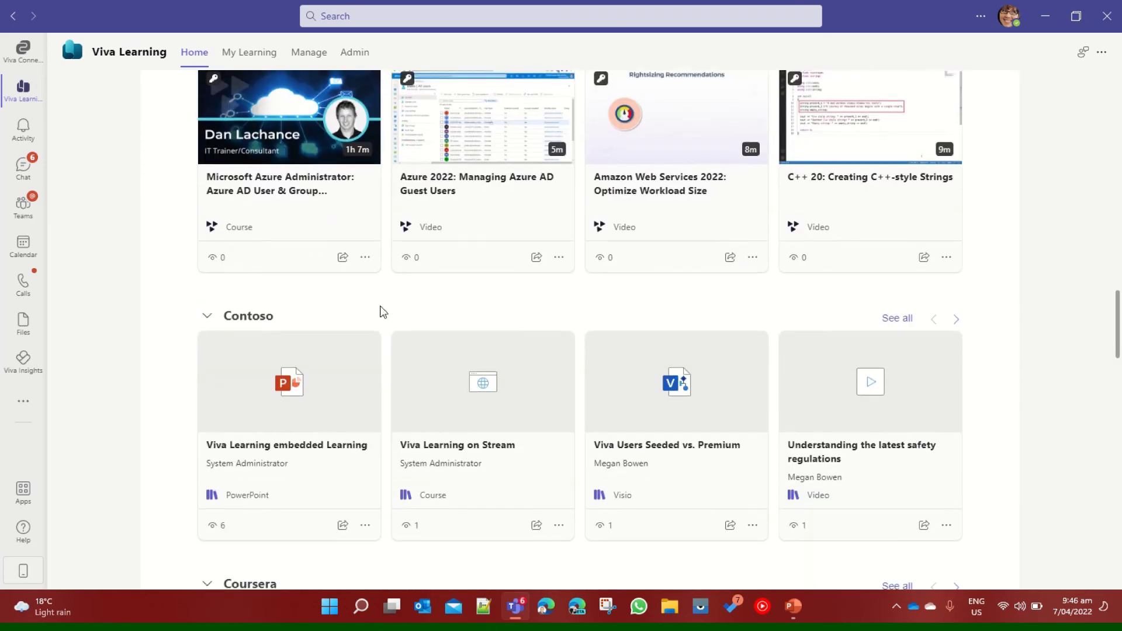
click(897, 322)
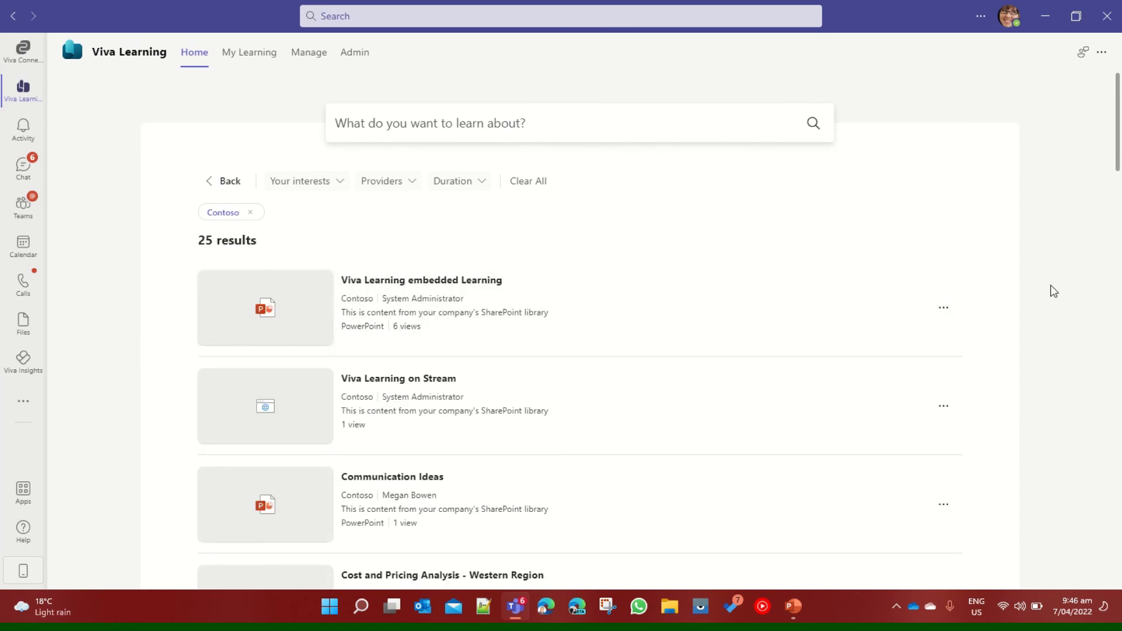
scroll(1064, 200, down, 4)
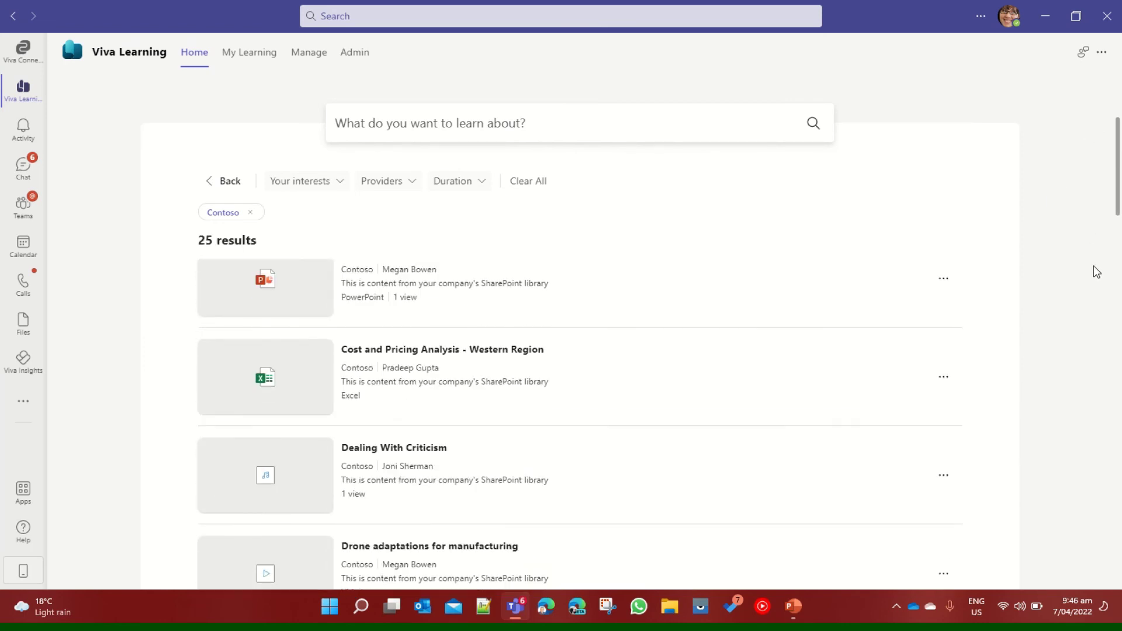
scroll(1094, 272, down, 2)
scroll(1090, 273, down, 4)
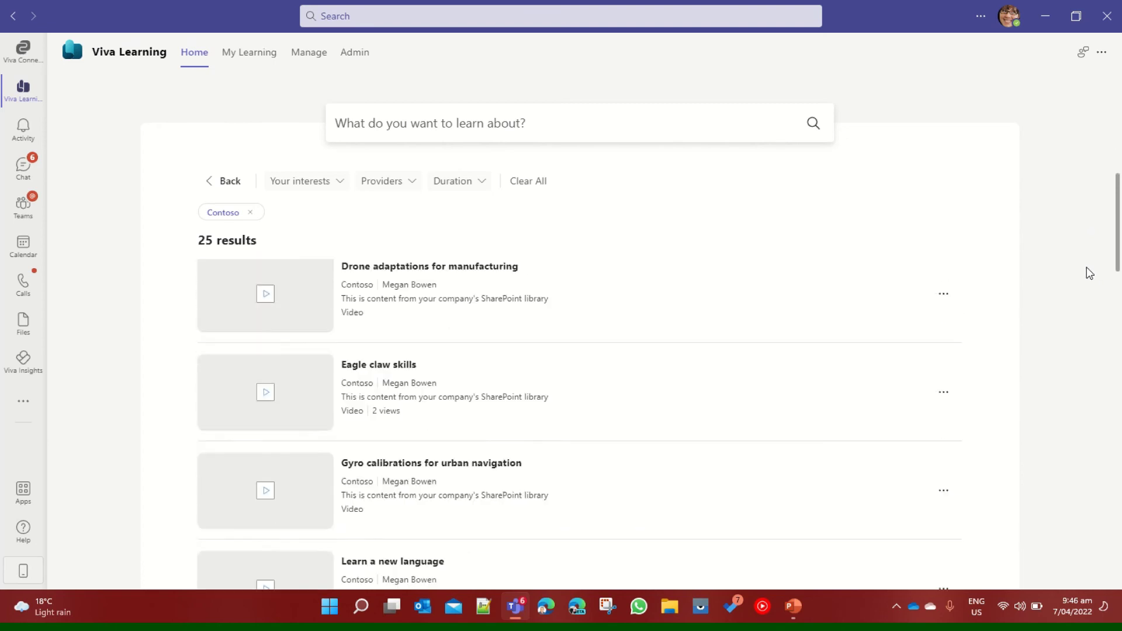
scroll(1085, 288, down, 10)
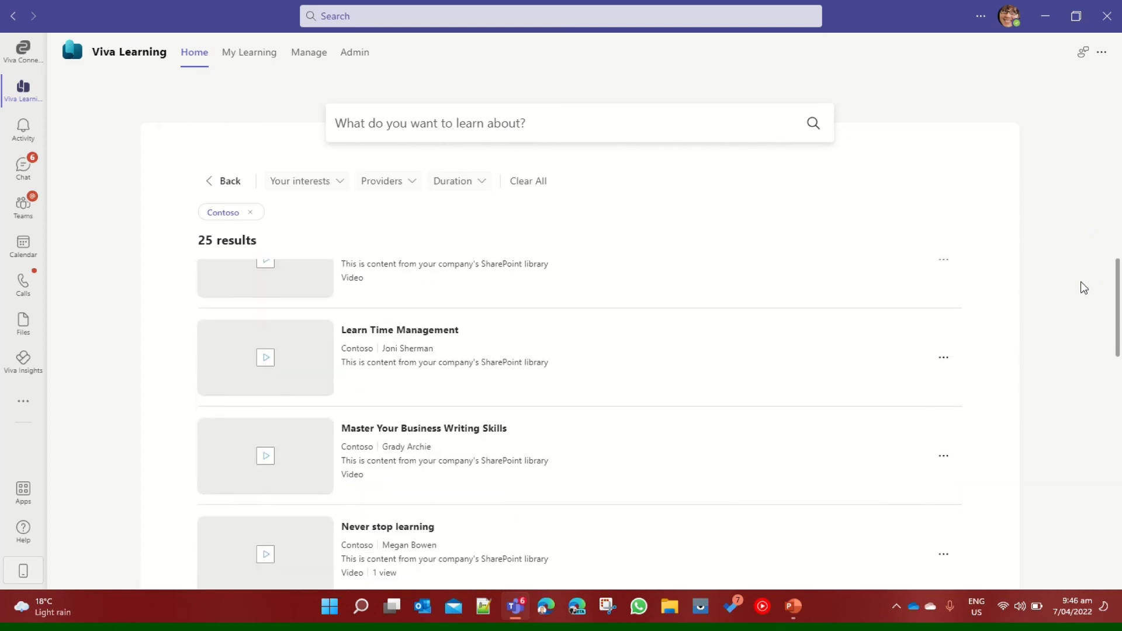
scroll(1084, 287, down, 3)
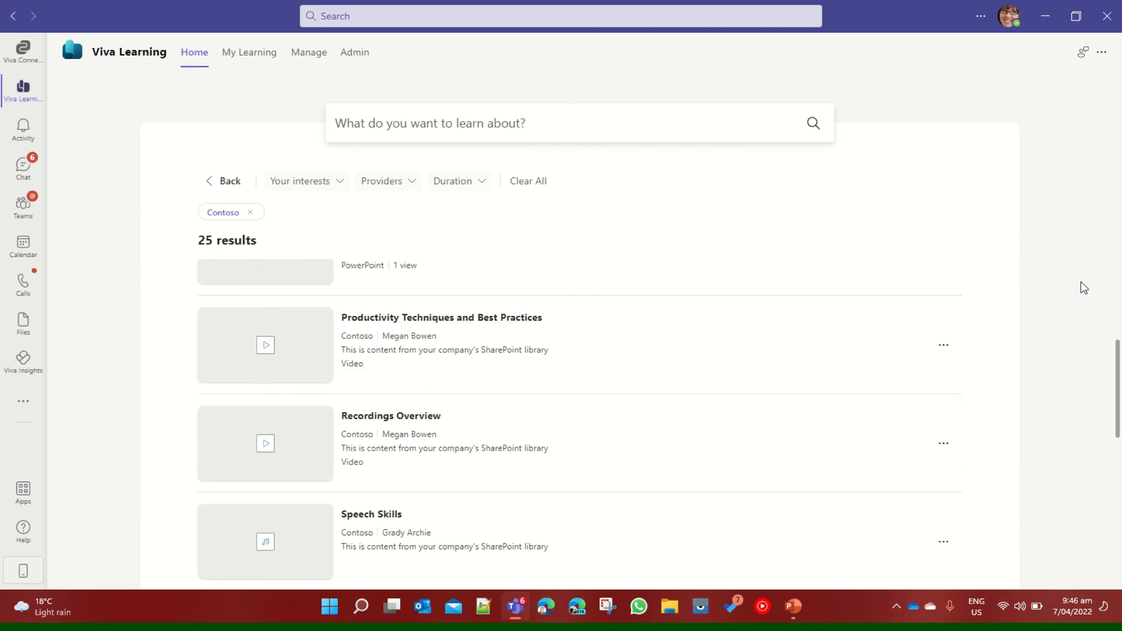
scroll(1084, 287, up, 15)
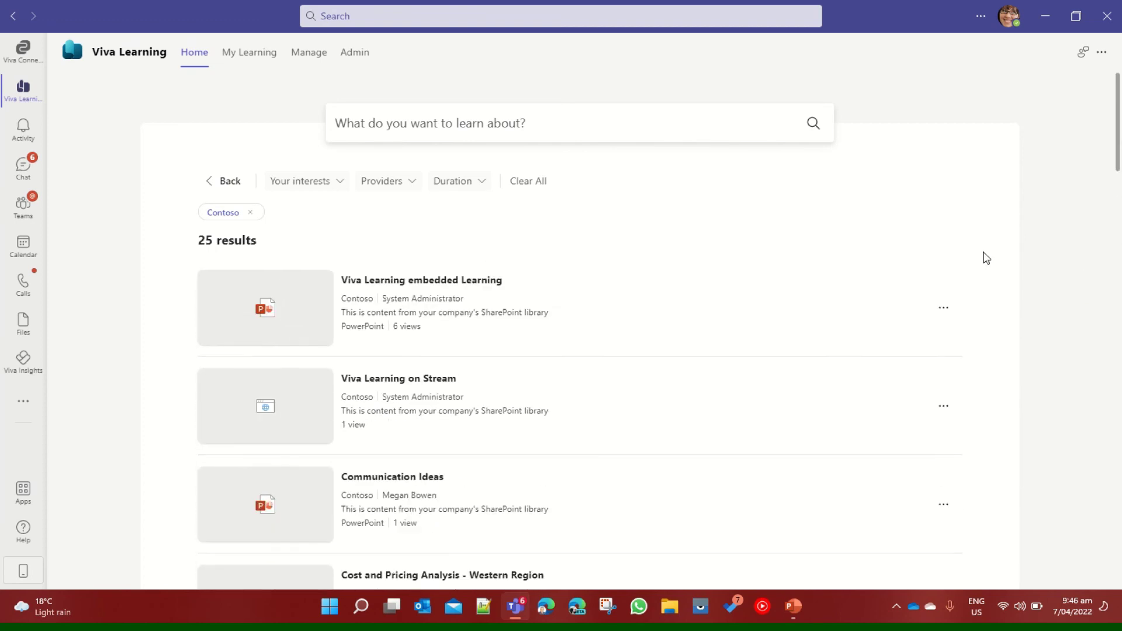
Step: Go back from the 25 Contoso search results to the Viva Learning Home tab
click(192, 54)
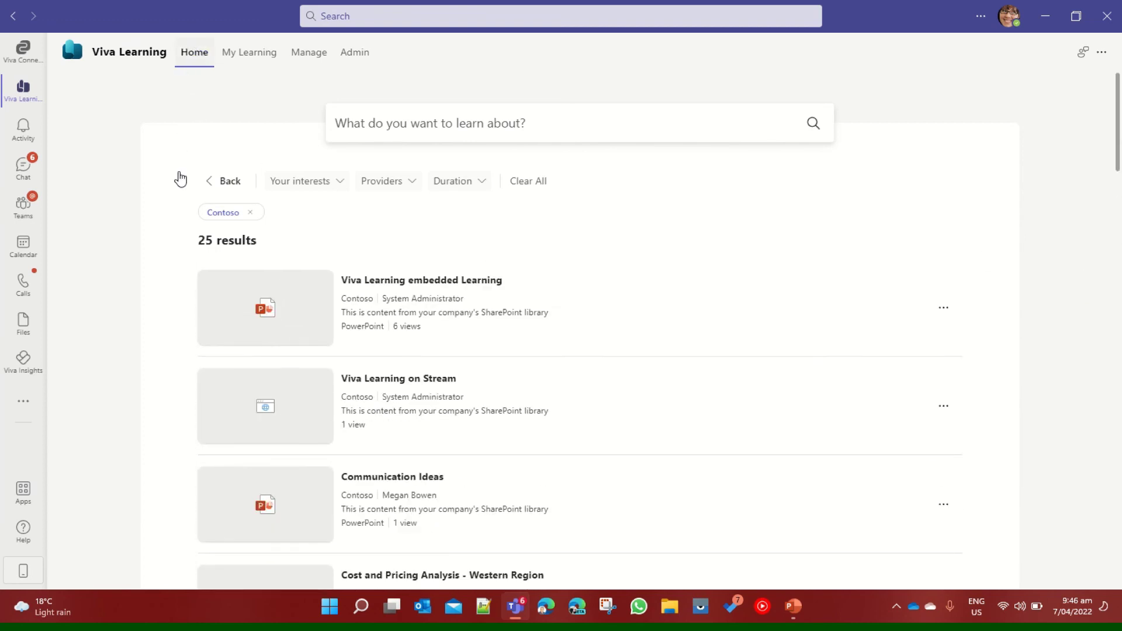